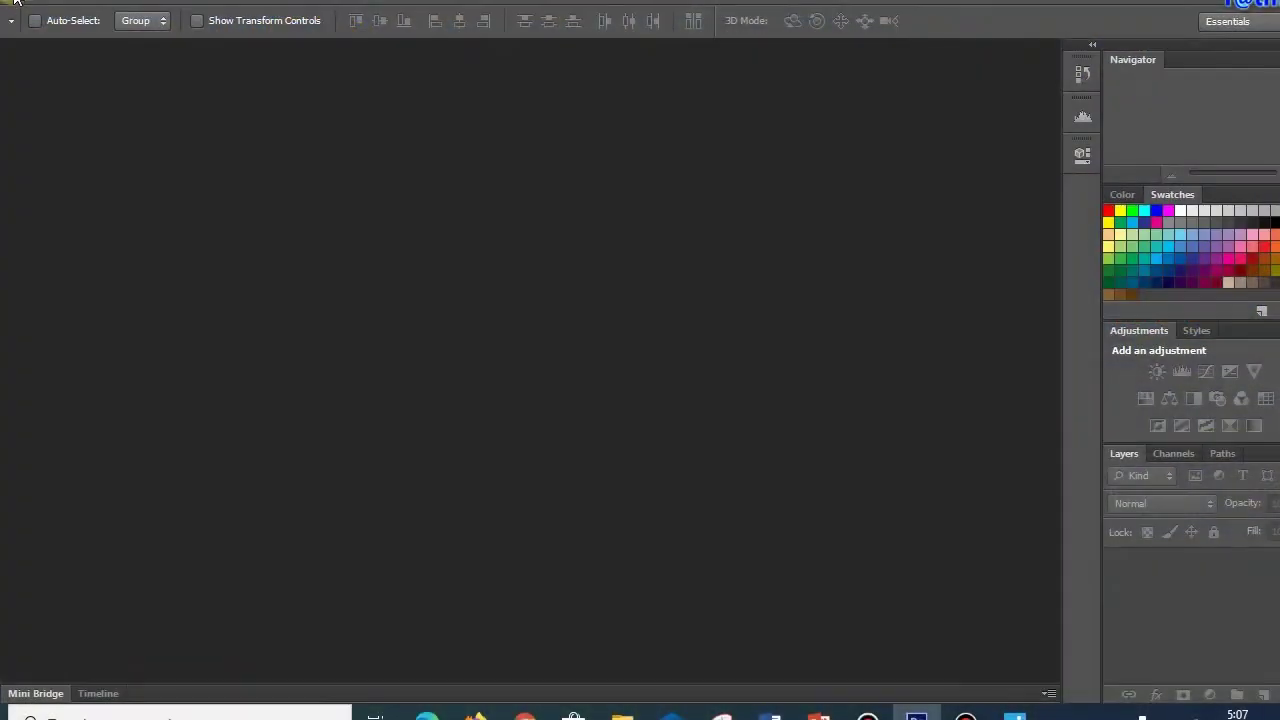
Step: Open Foto diklat, Gambar windows XP and logo kemenag JPGs from Dokumen together
click(10, 5)
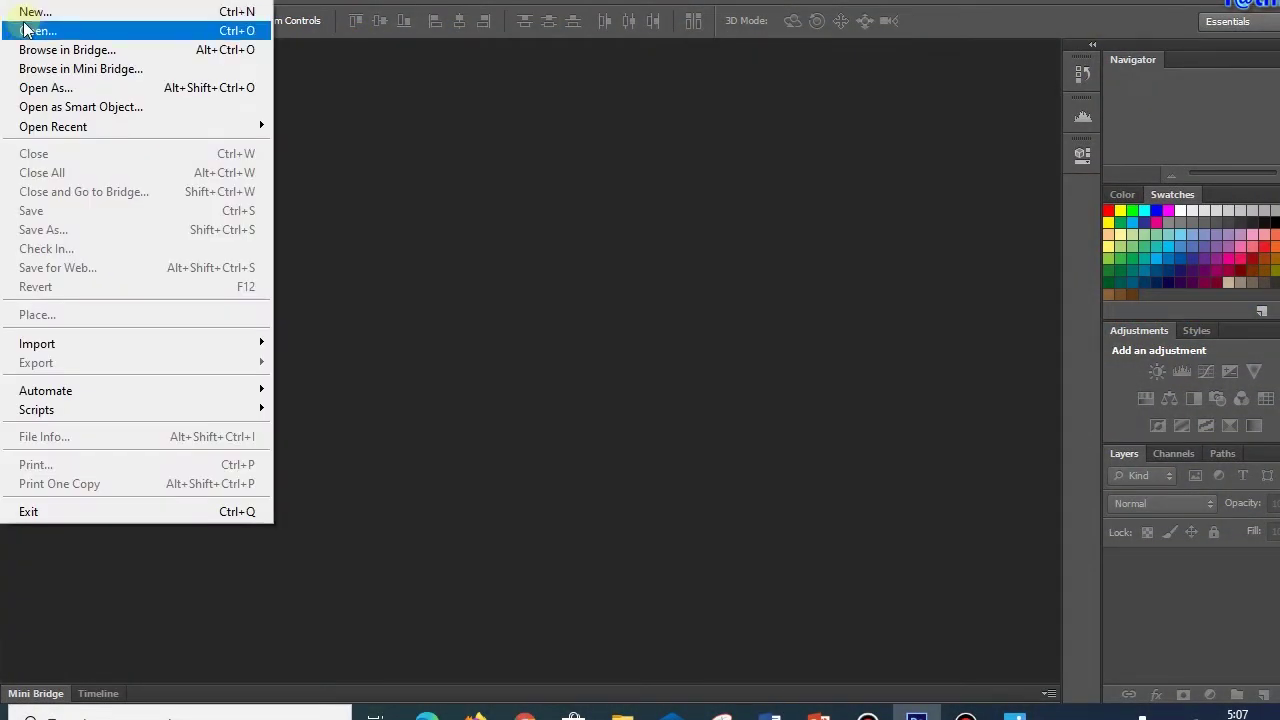
click(30, 32)
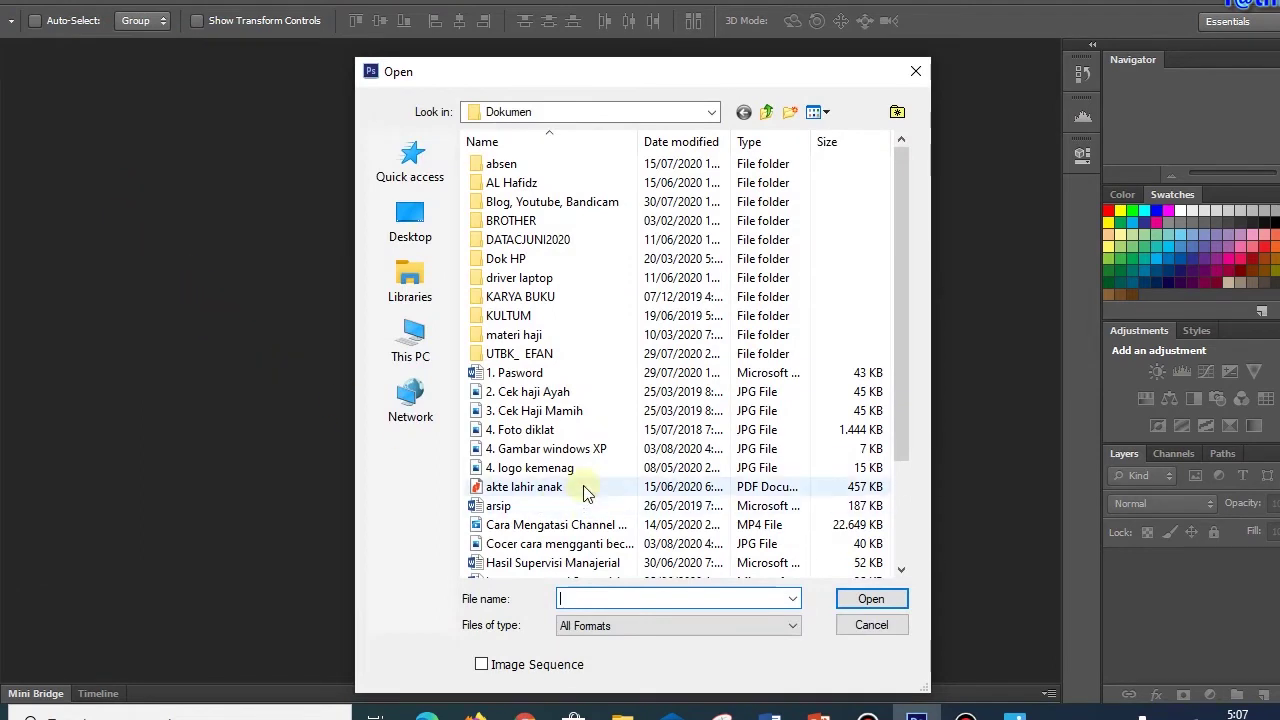
click(540, 435)
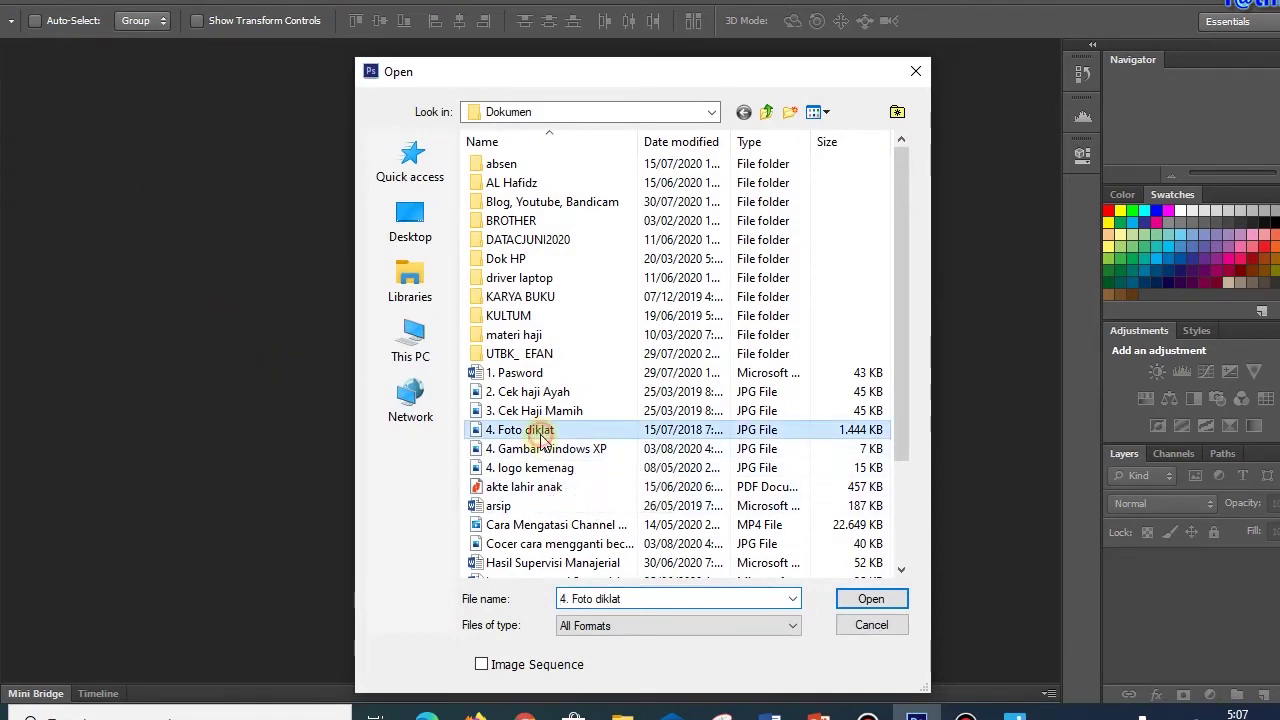
ctrl+click(533, 452)
ctrl+click(530, 467)
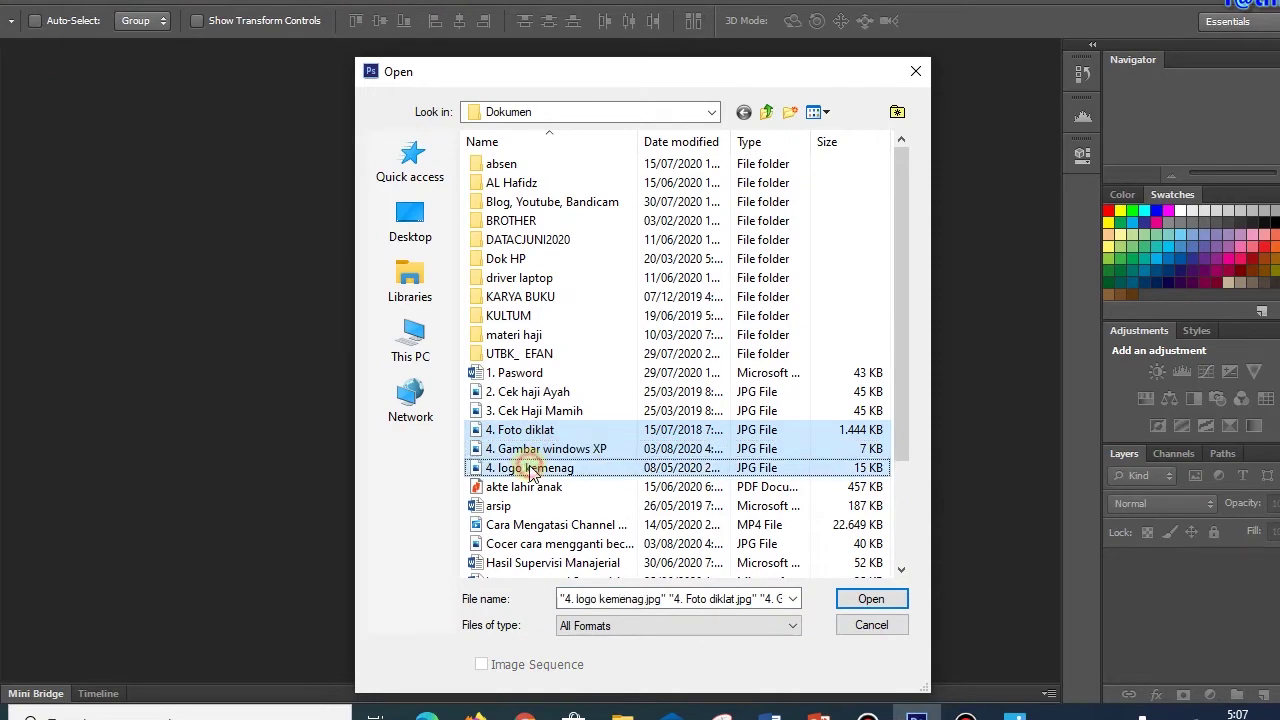
click(868, 600)
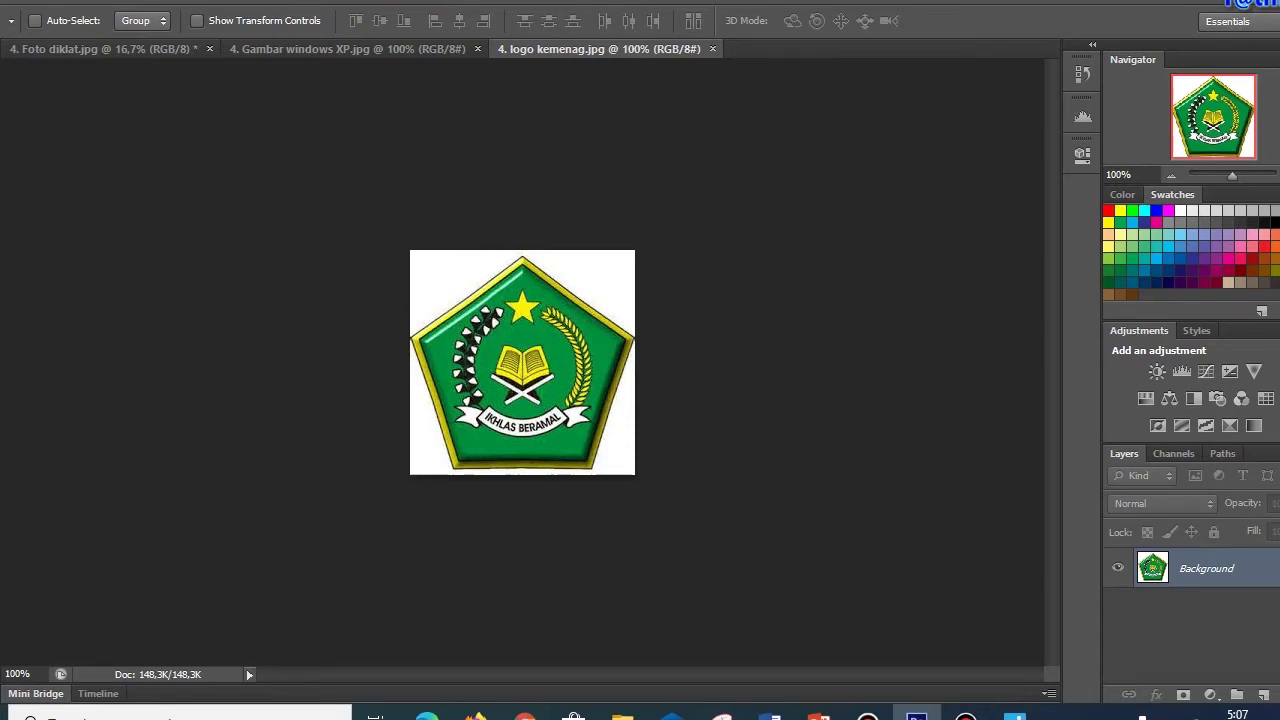
Step: Outline the pentagon Kemenag logo with a Polygonal Lasso selection
click(8, 105)
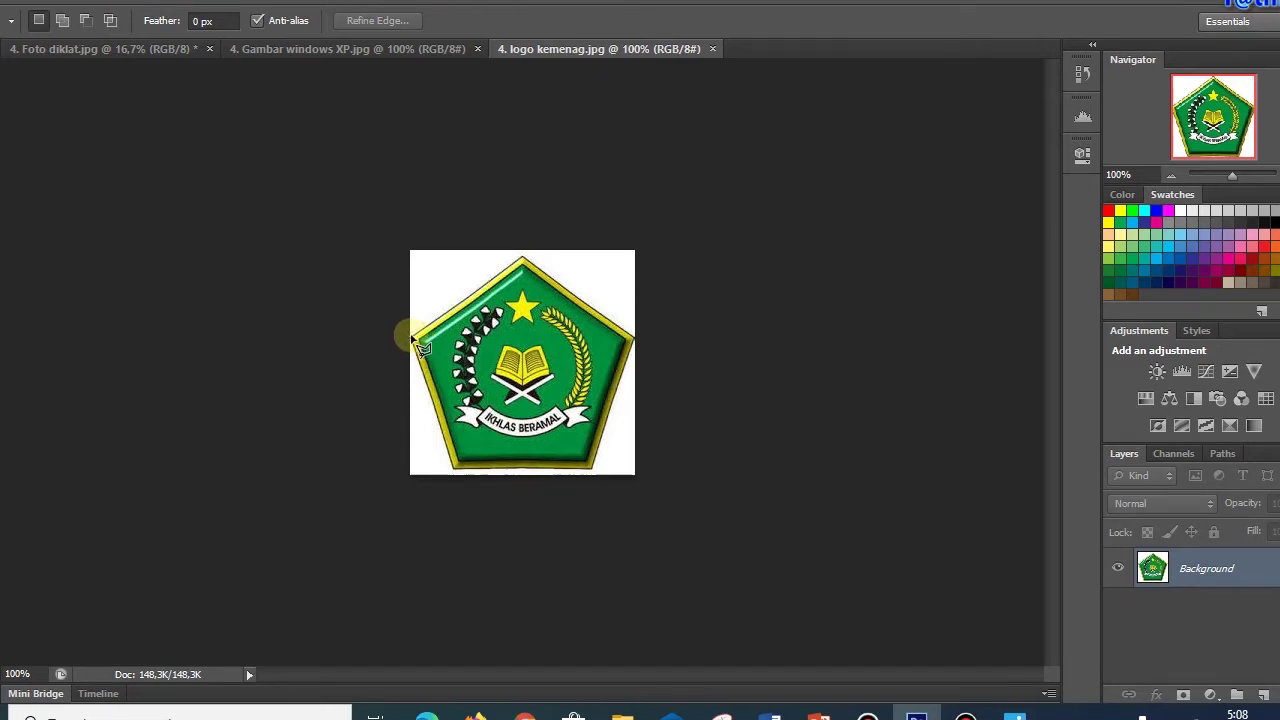
click(412, 336)
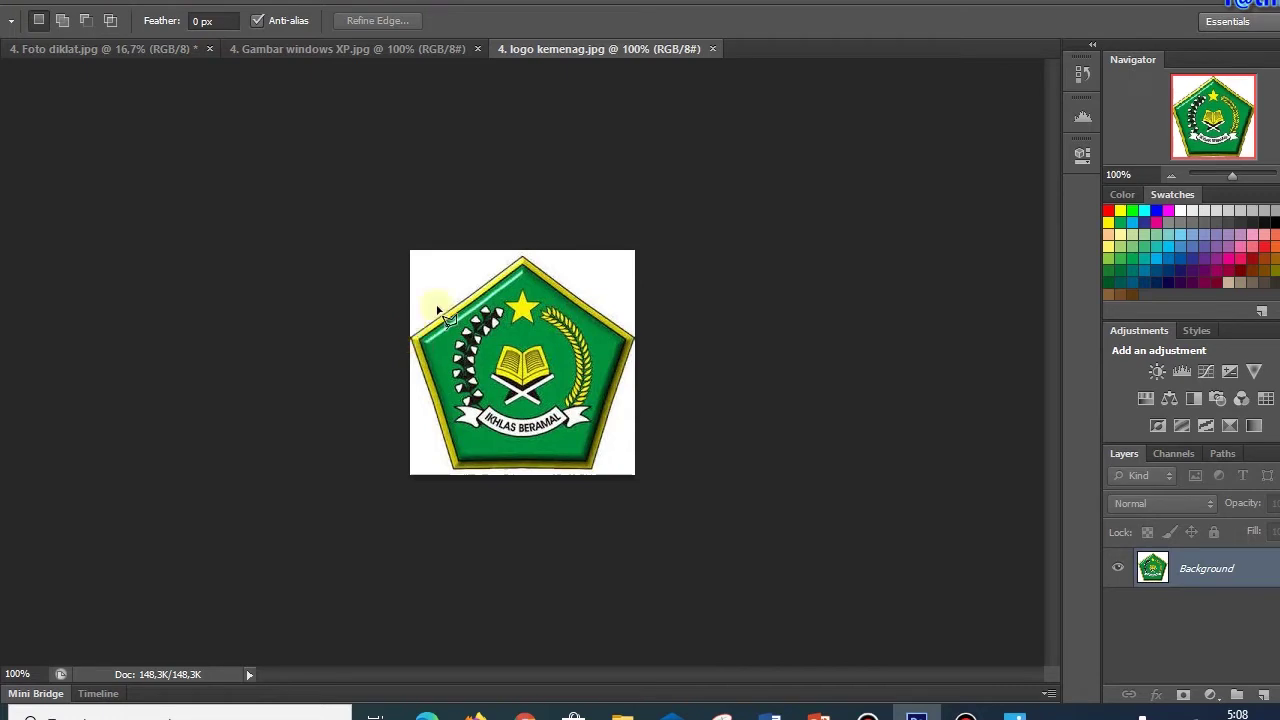
click(524, 257)
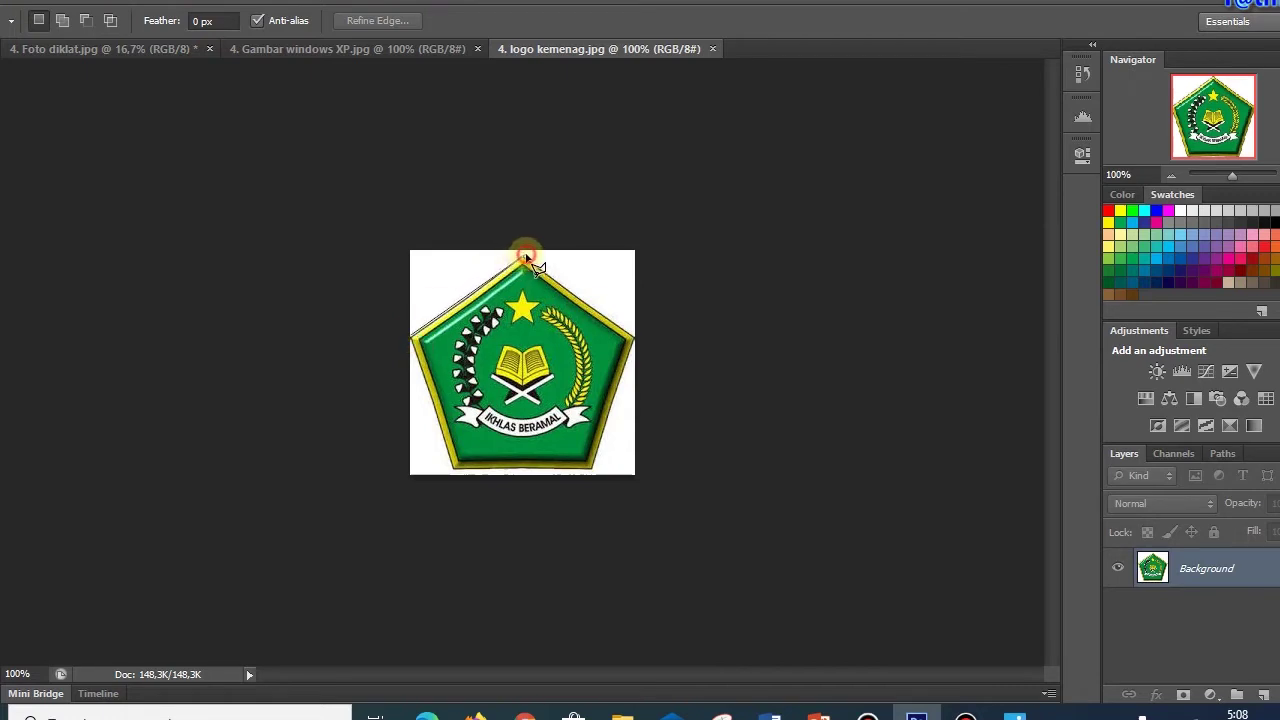
click(632, 333)
click(453, 470)
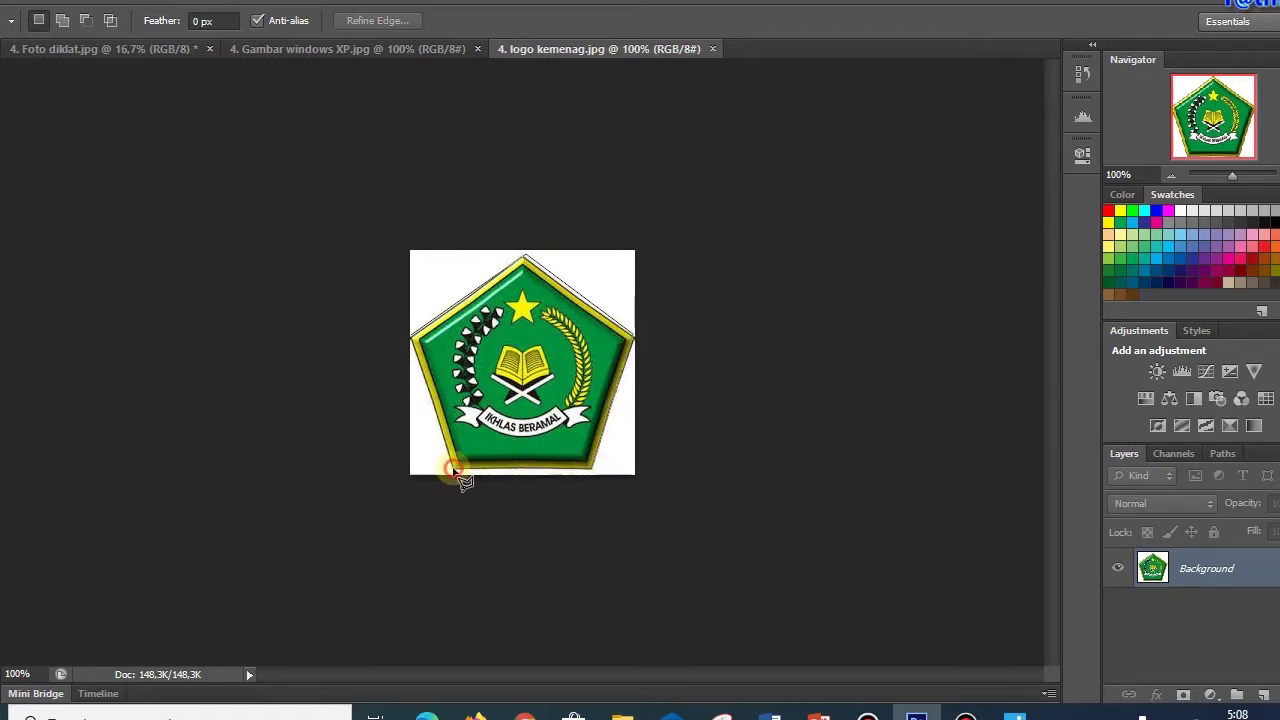
click(419, 344)
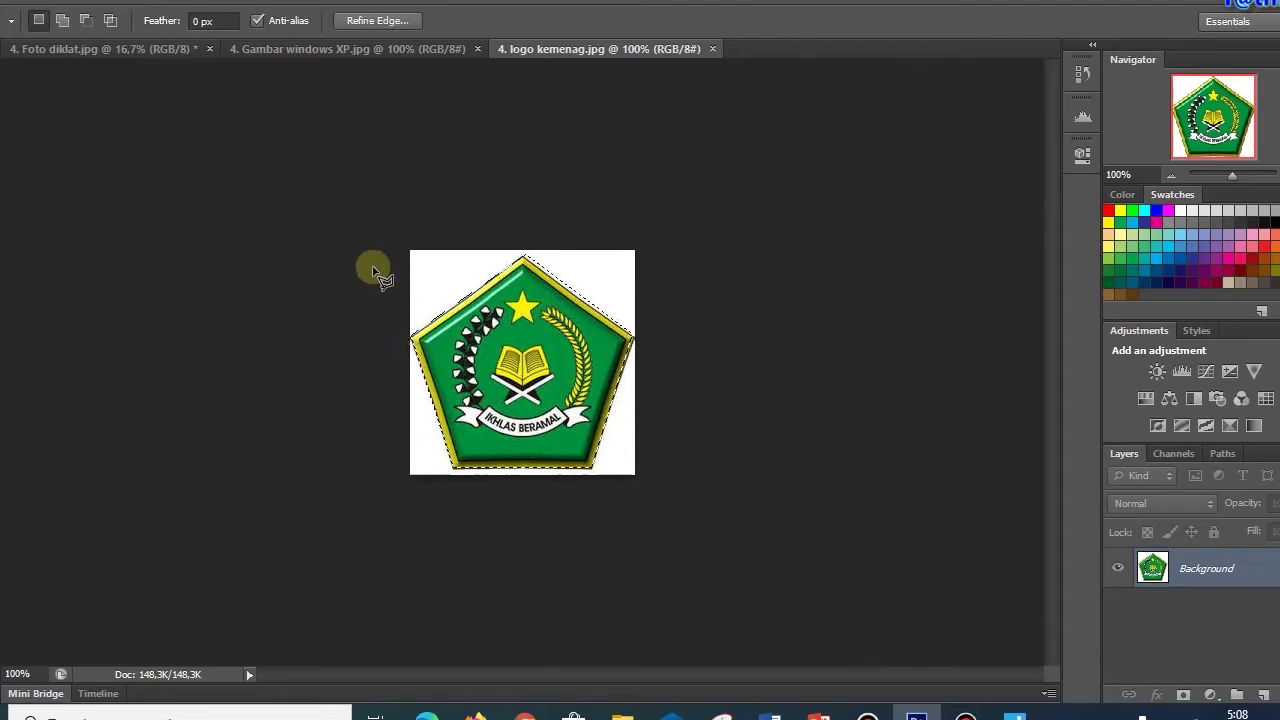
Step: Copy the selected logo and bring up the Gambar windows XP image
click(60, 4)
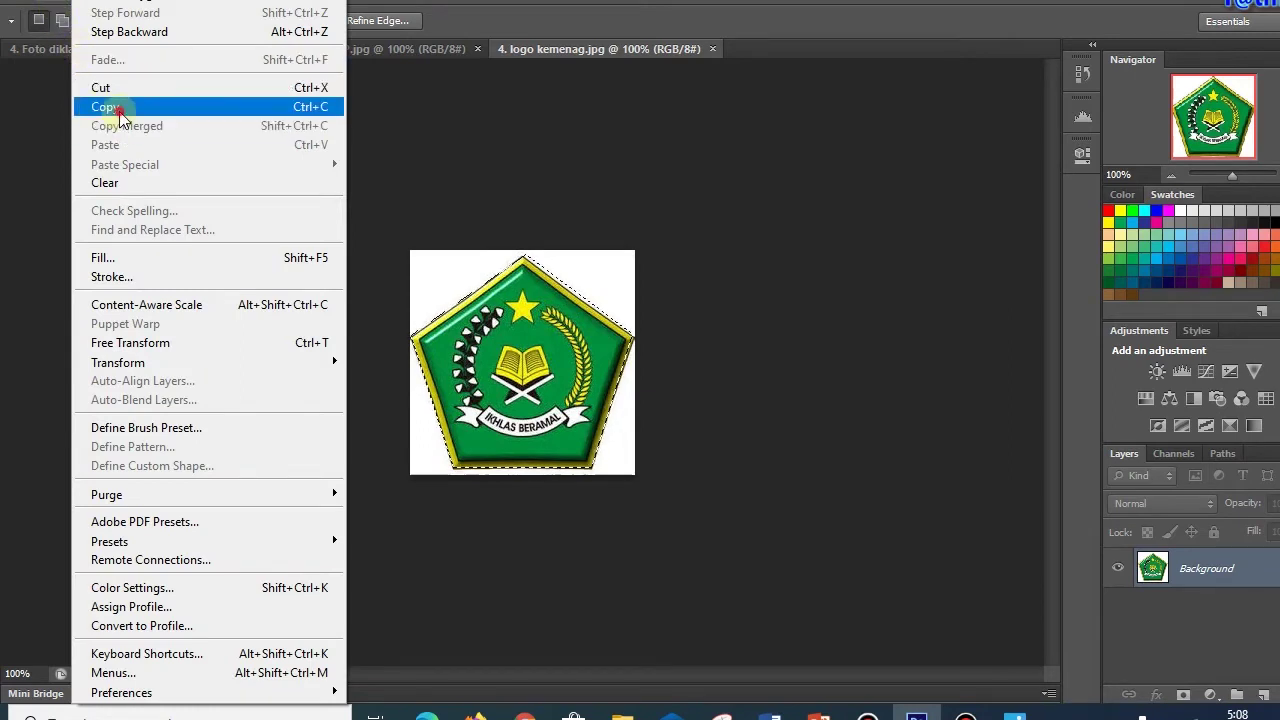
click(110, 107)
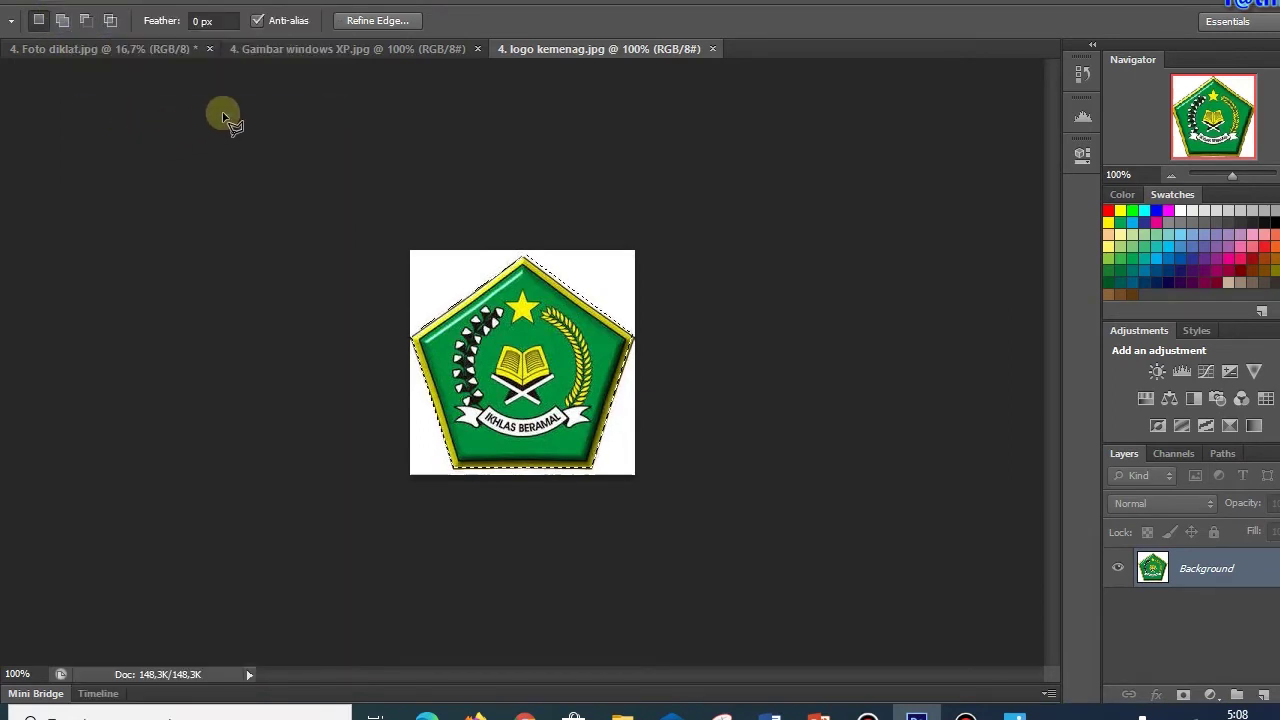
click(289, 51)
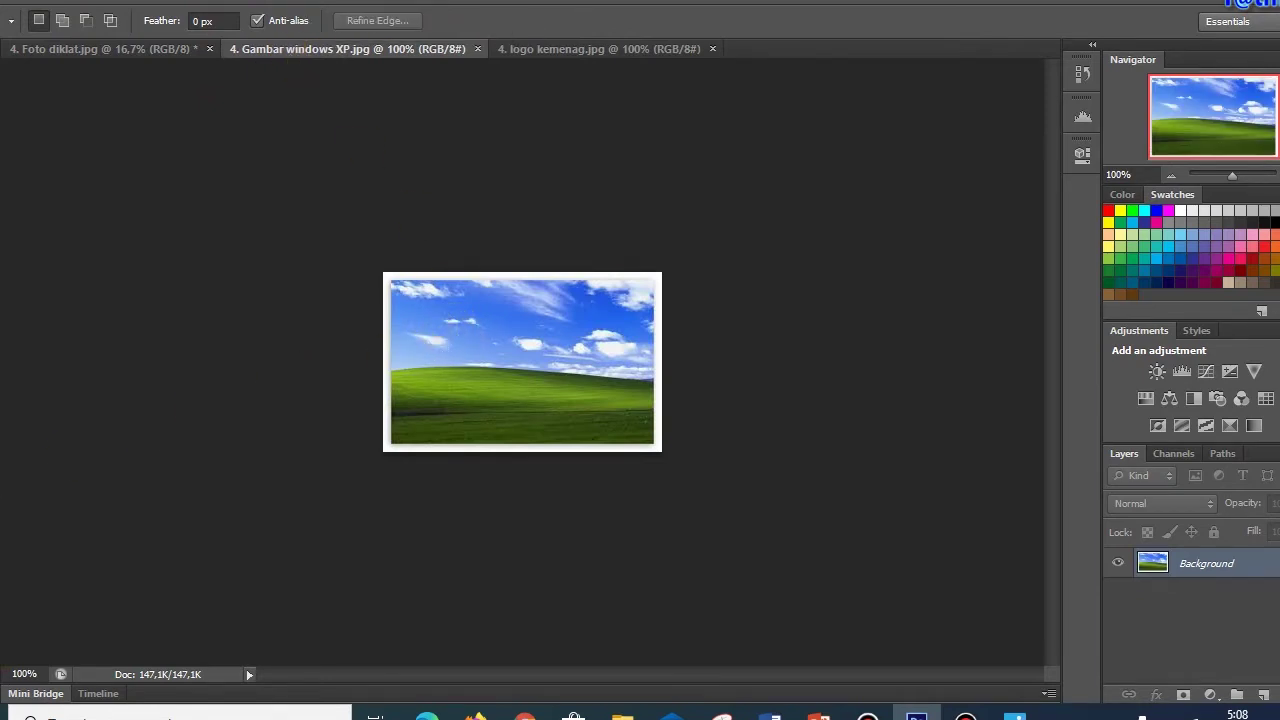
Step: Zoom the hill image in to 300%, then back out to 200%, returning to the Move tool
key(z)
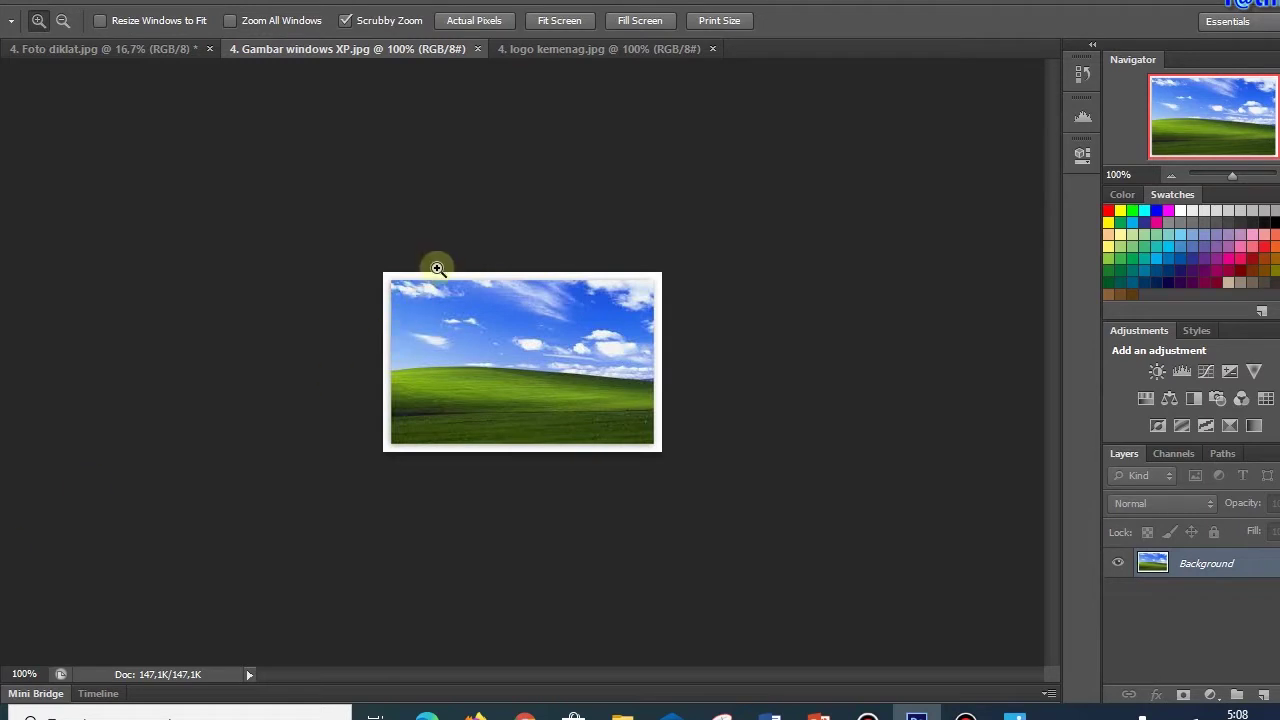
click(431, 312)
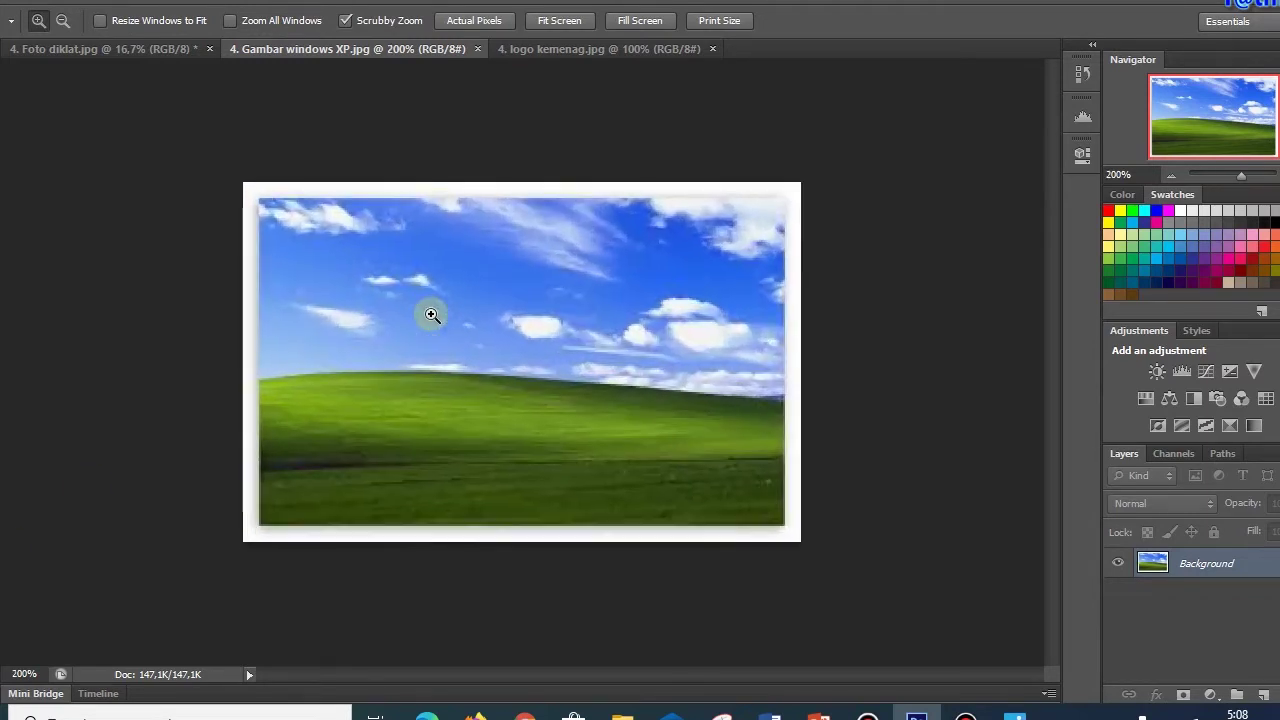
click(431, 314)
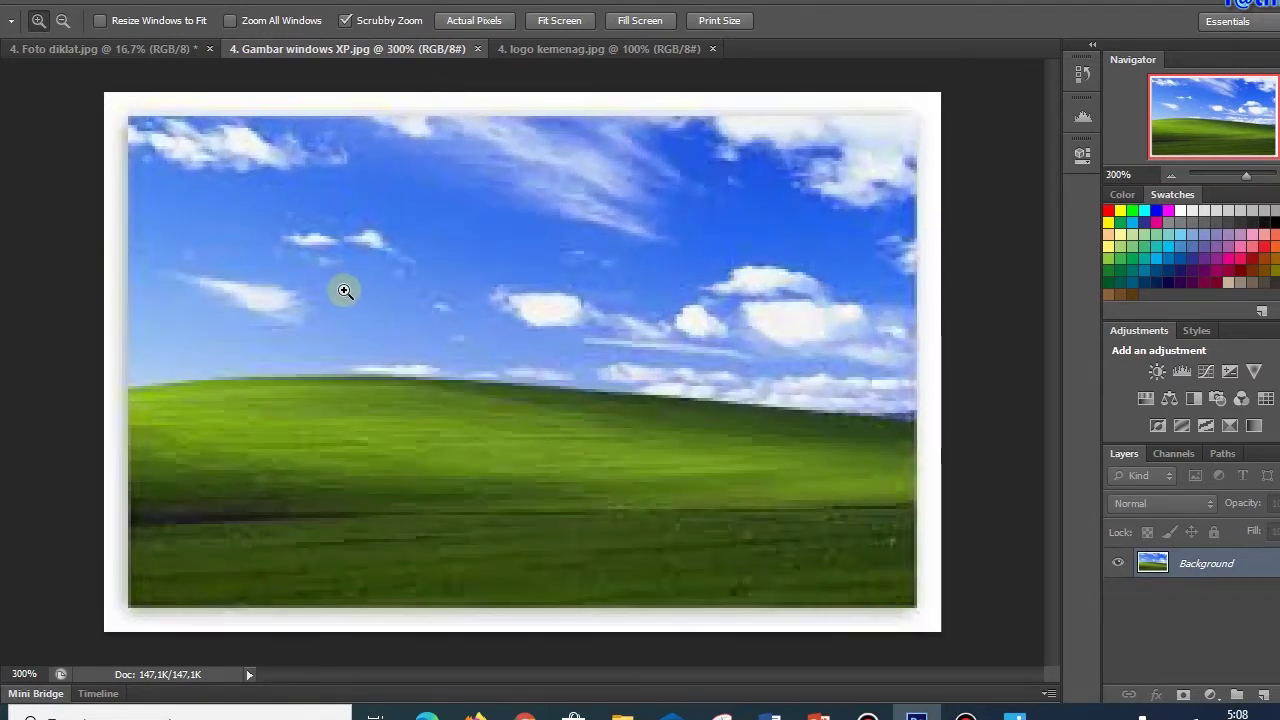
click(62, 21)
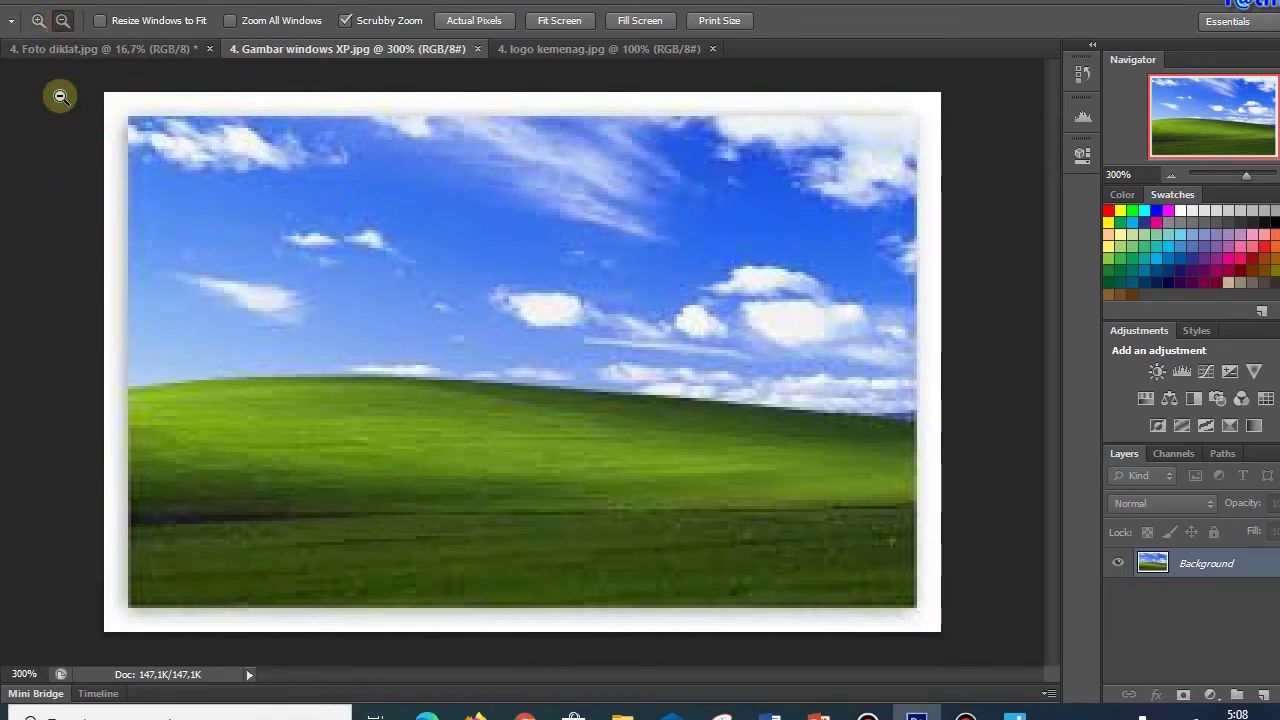
click(61, 97)
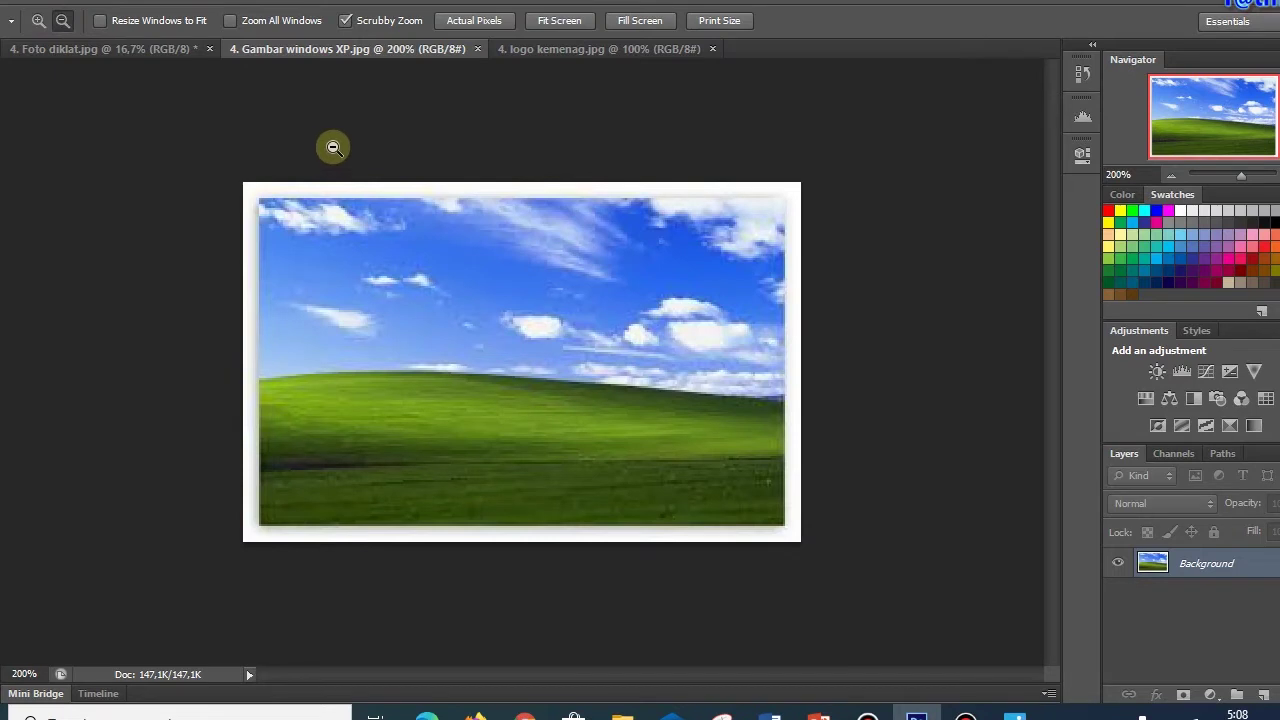
key(v)
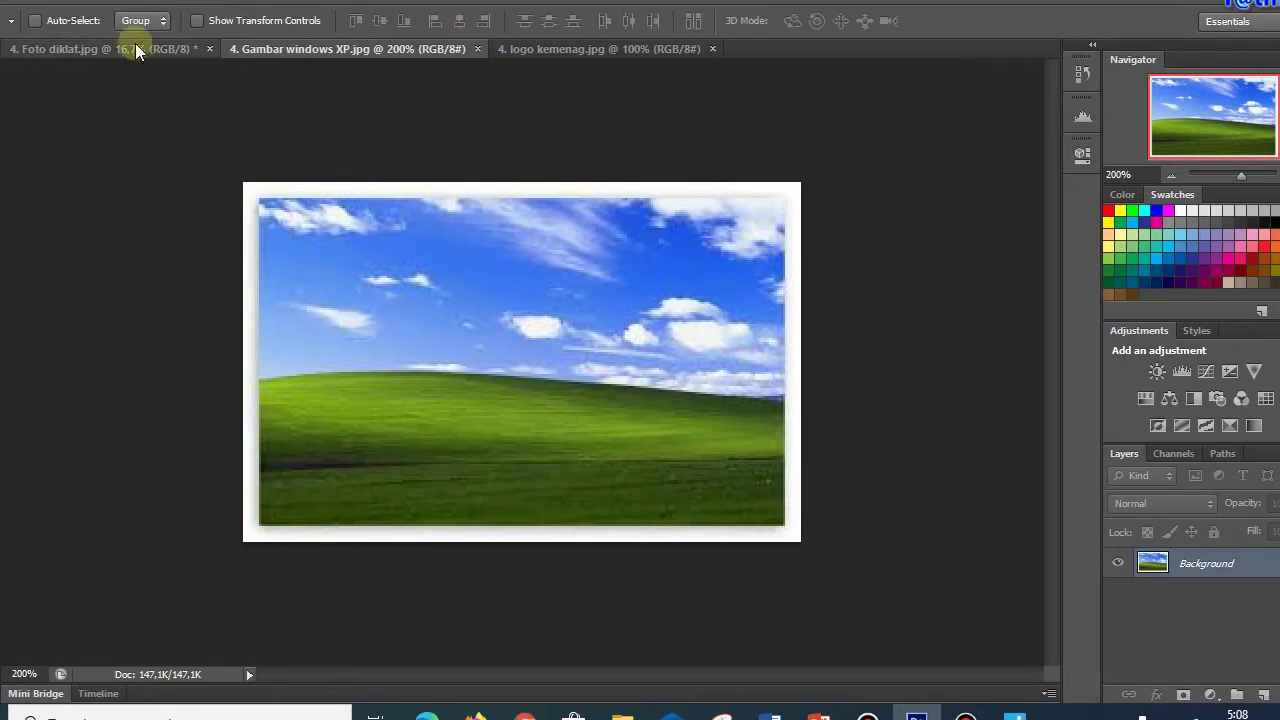
Step: Paste the copied logo into the hill image as Layer 1 with transform controls shown
click(52, 5)
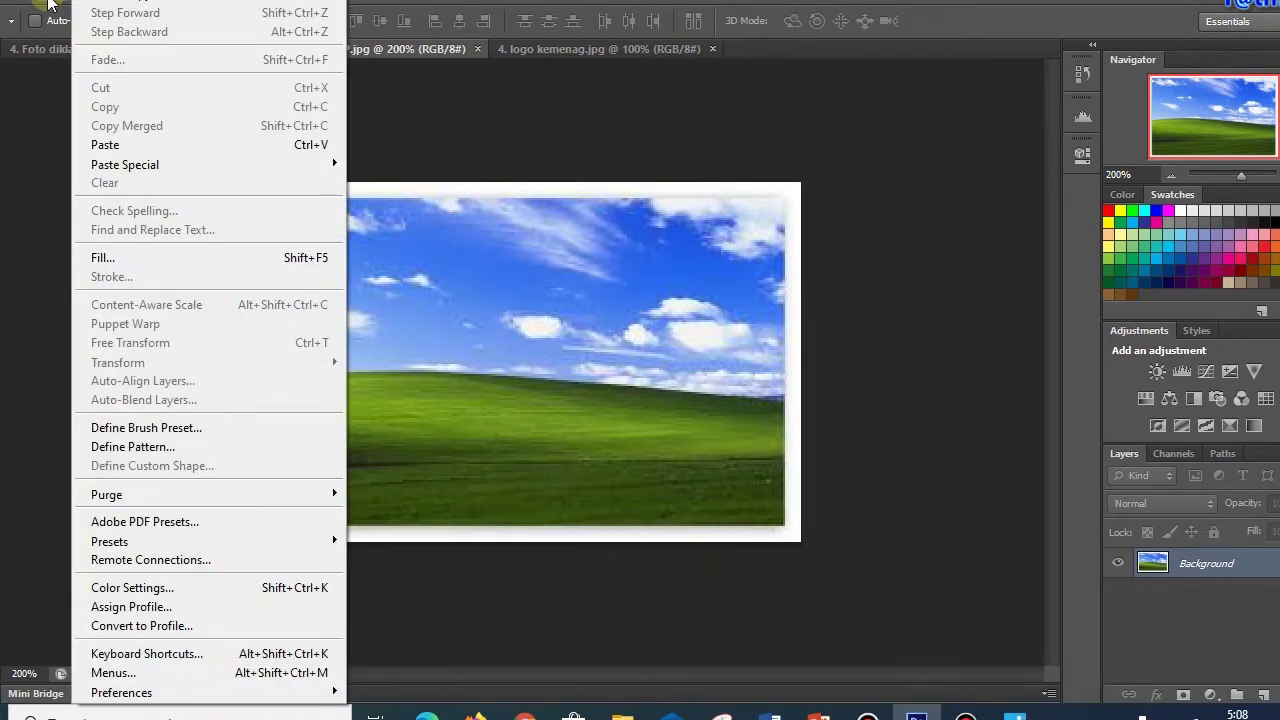
click(105, 145)
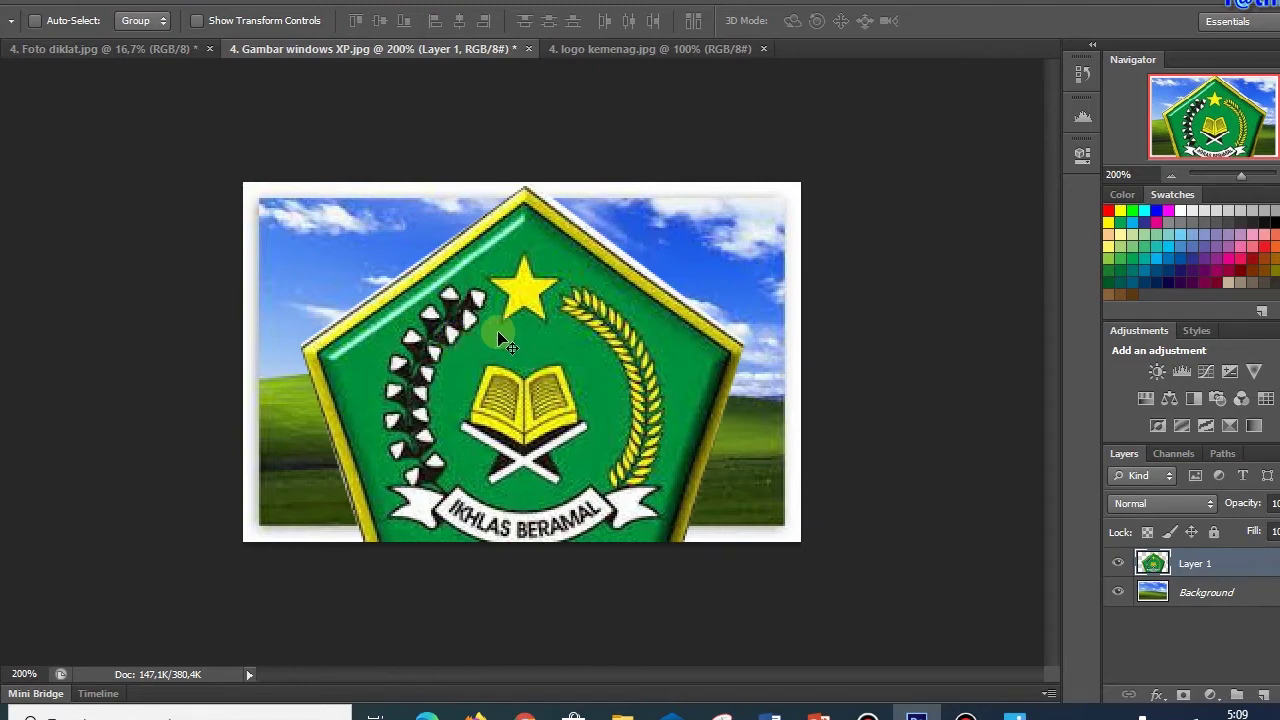
click(198, 21)
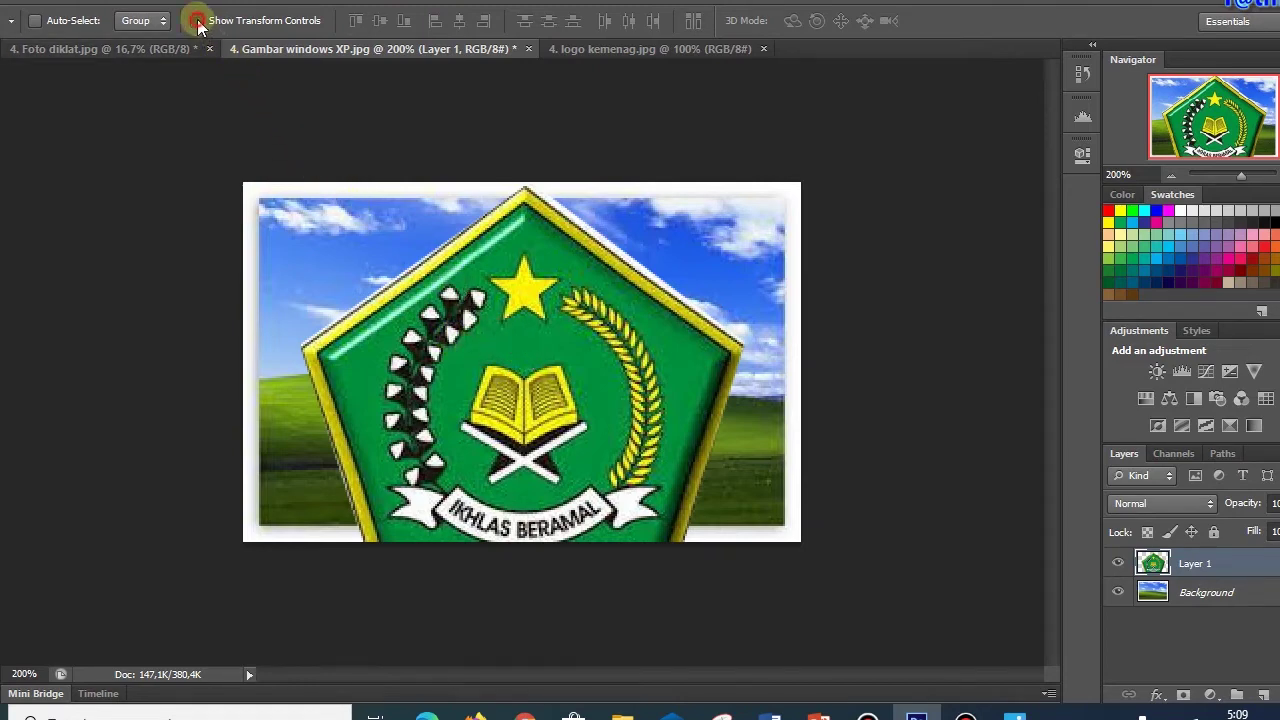
click(745, 180)
Step: Scale the logo to about 71%, place it over the left side, and apply
drag(662, 260, 608, 315)
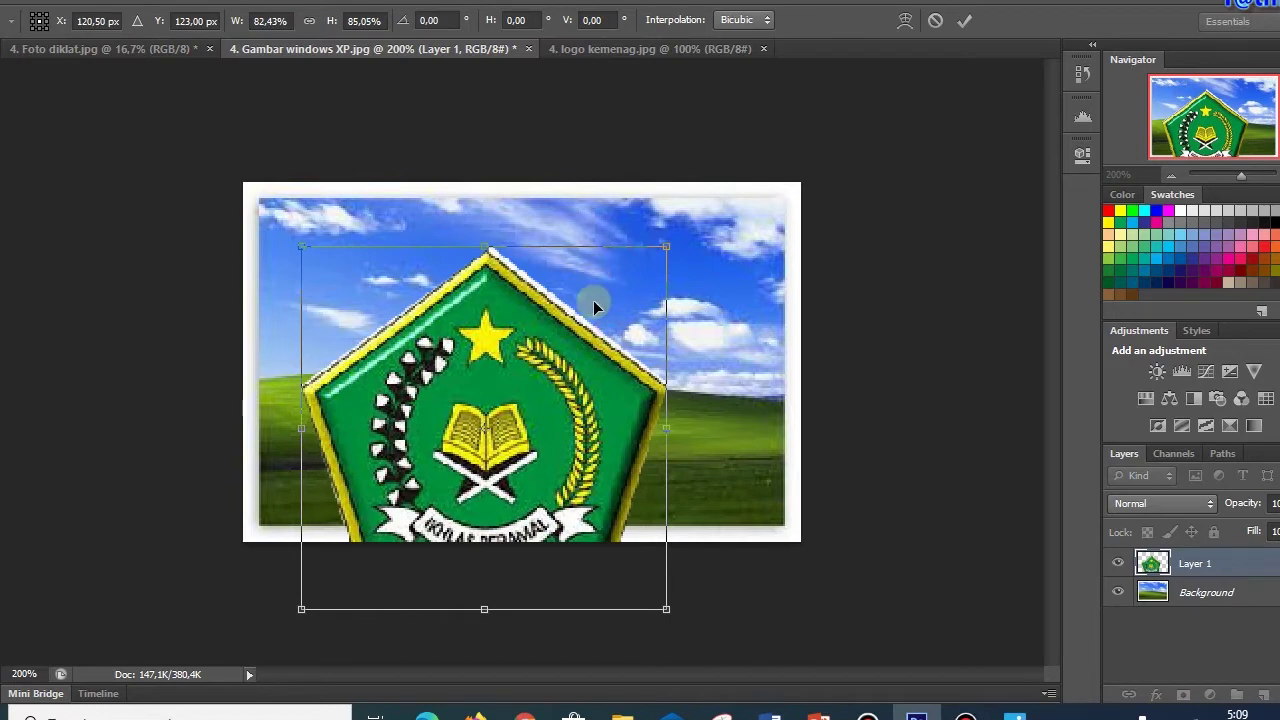
drag(595, 307, 588, 358)
drag(488, 286, 514, 286)
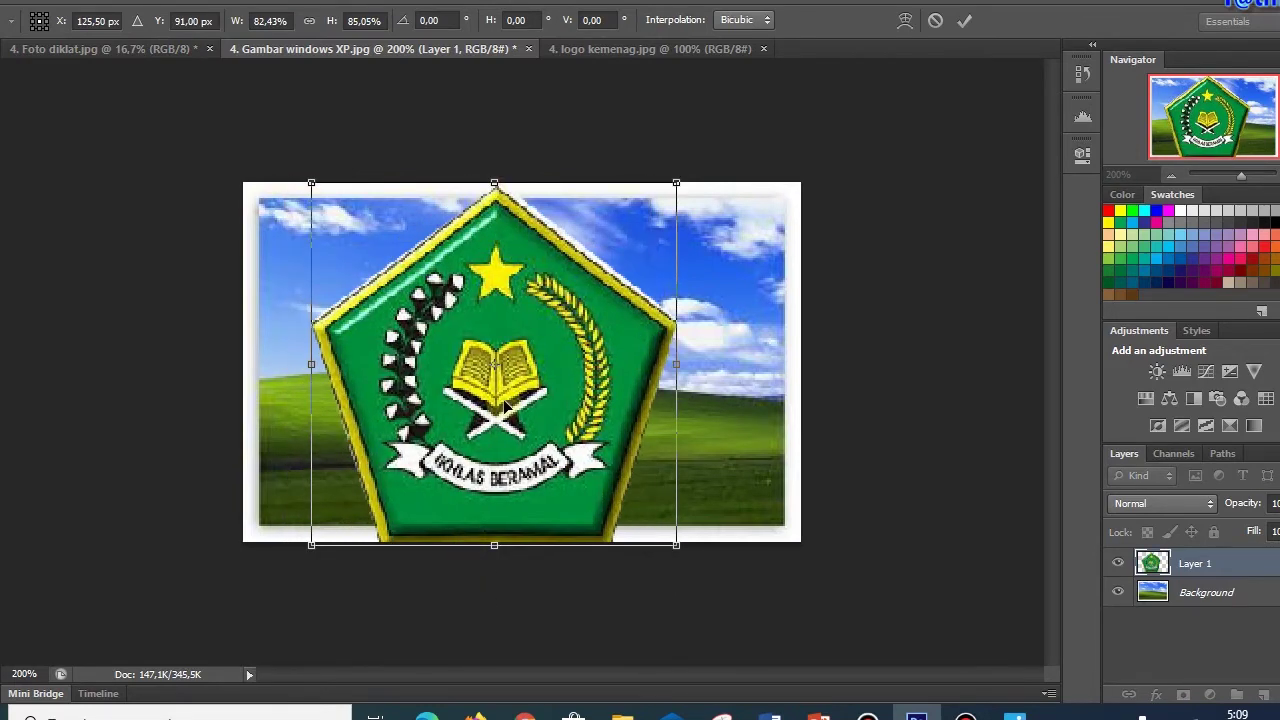
mouse_move(504, 369)
mouse_down()
mouse_move(418, 365)
mouse_move(442, 365)
mouse_up()
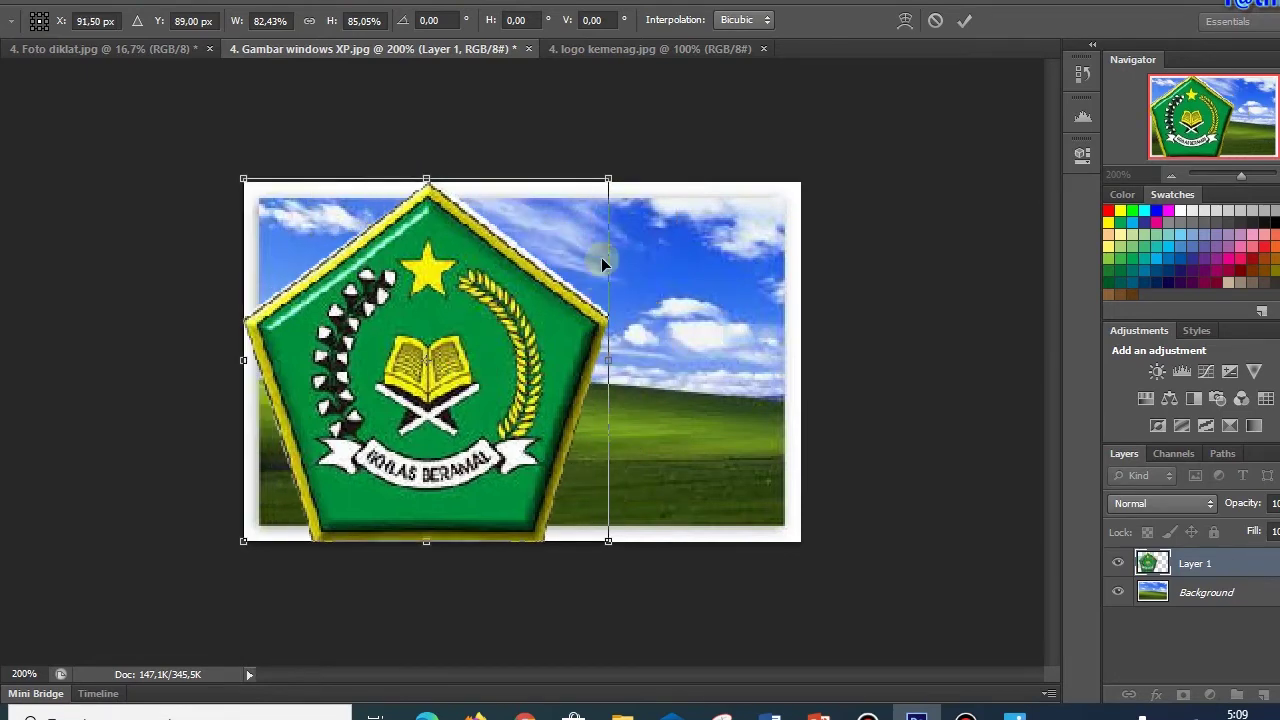
drag(607, 179, 556, 236)
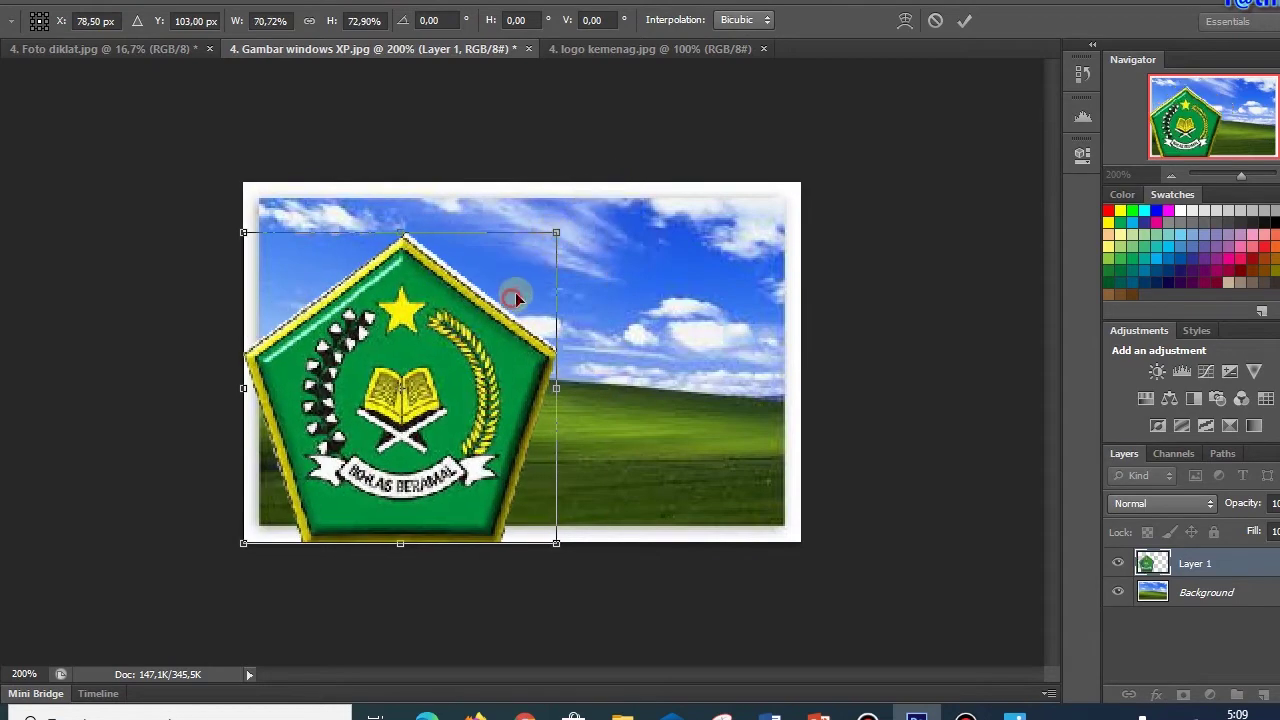
mouse_move(553, 260)
mouse_down()
mouse_move(636, 257)
mouse_move(535, 268)
mouse_up()
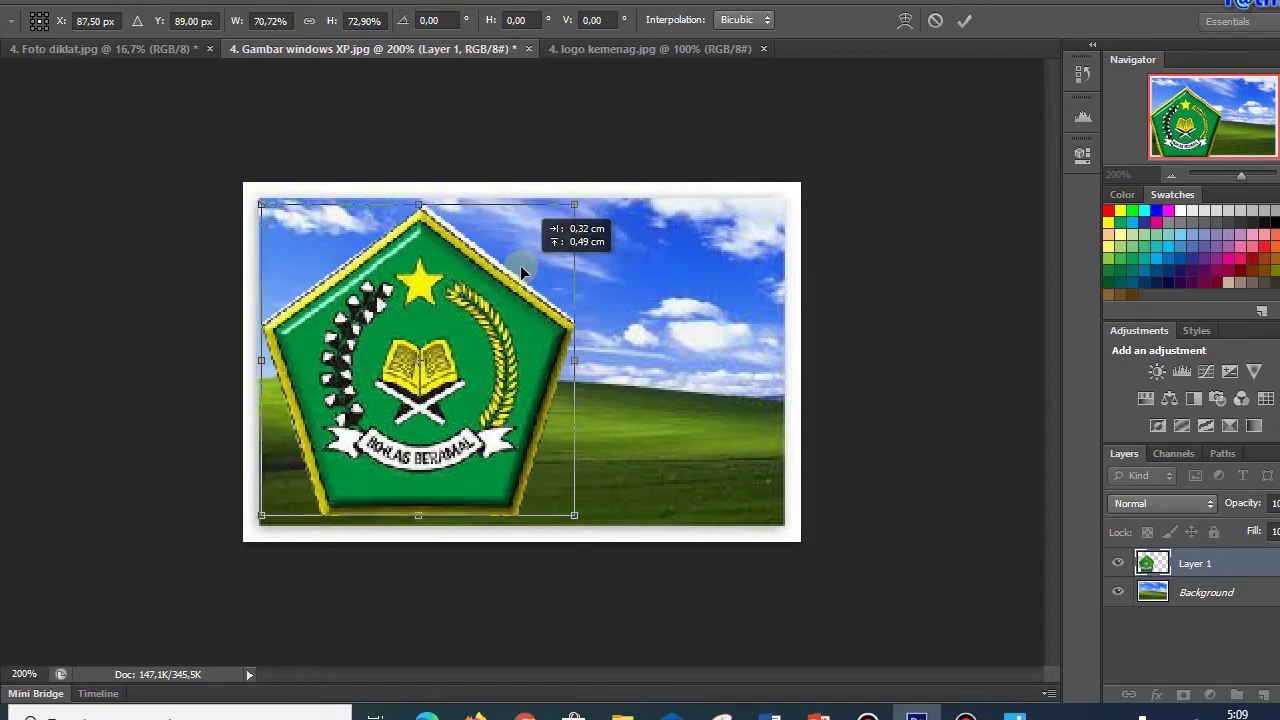
drag(535, 267, 525, 265)
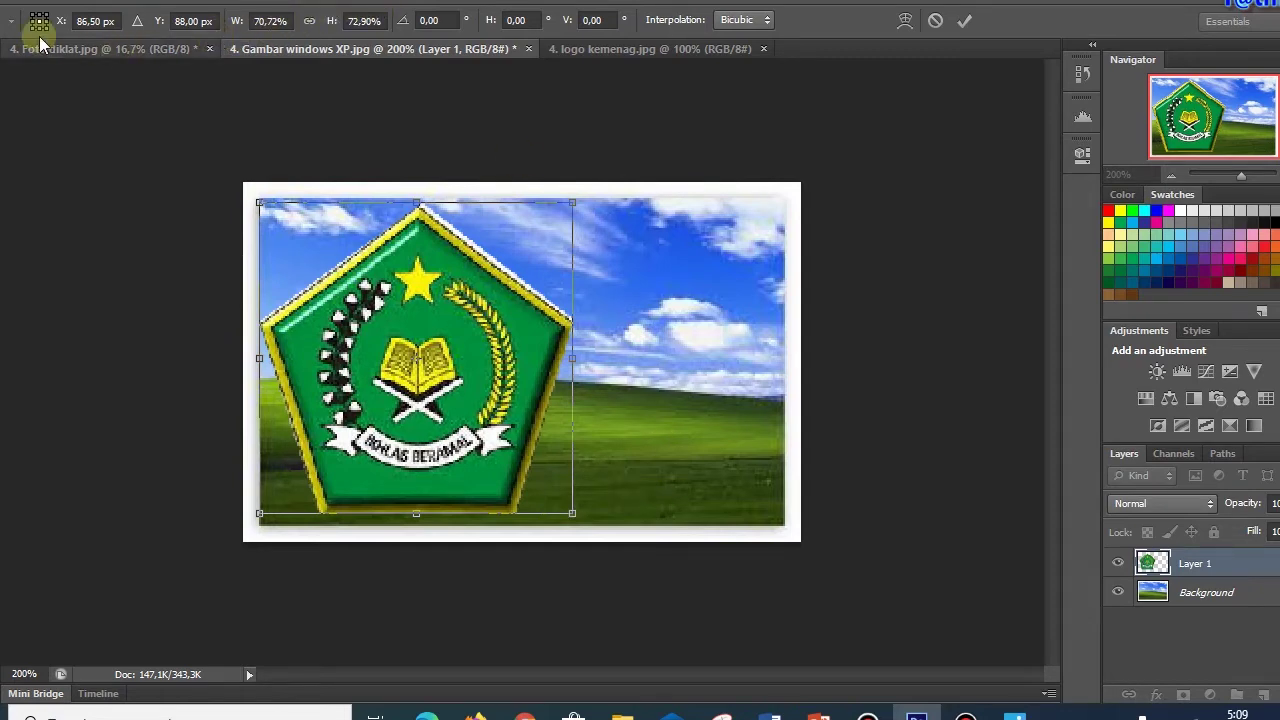
key(v)
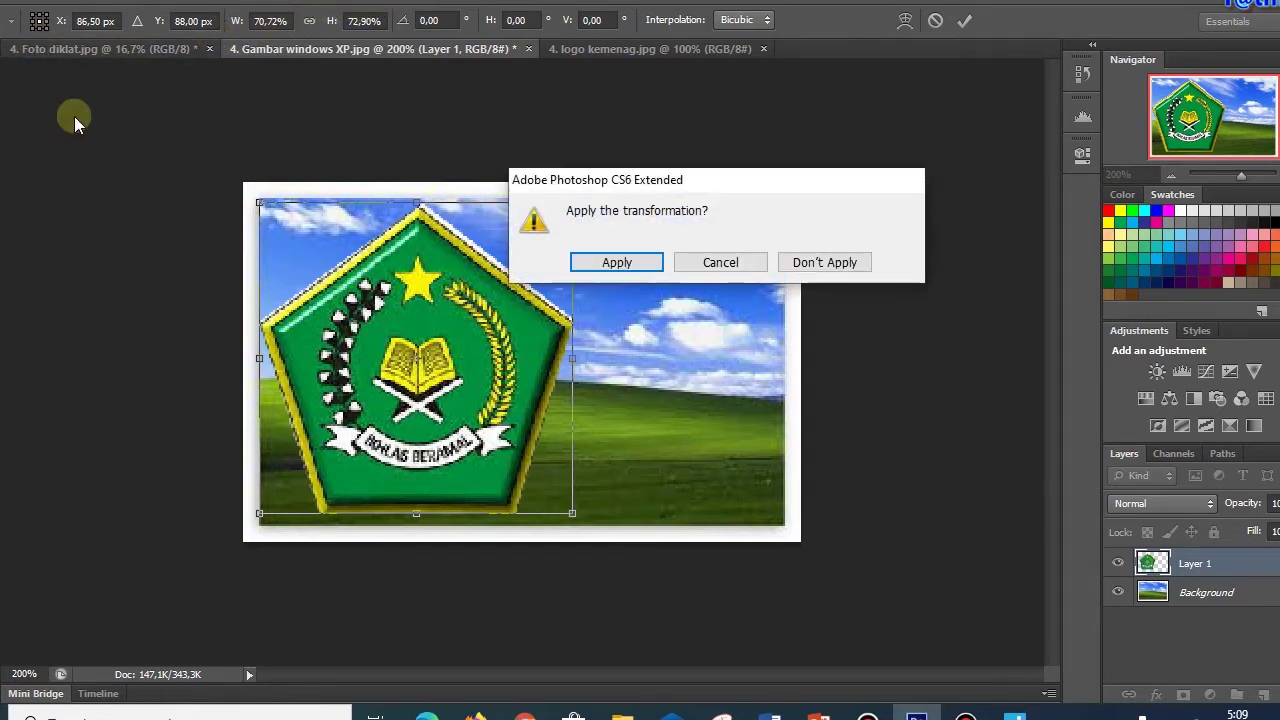
click(643, 263)
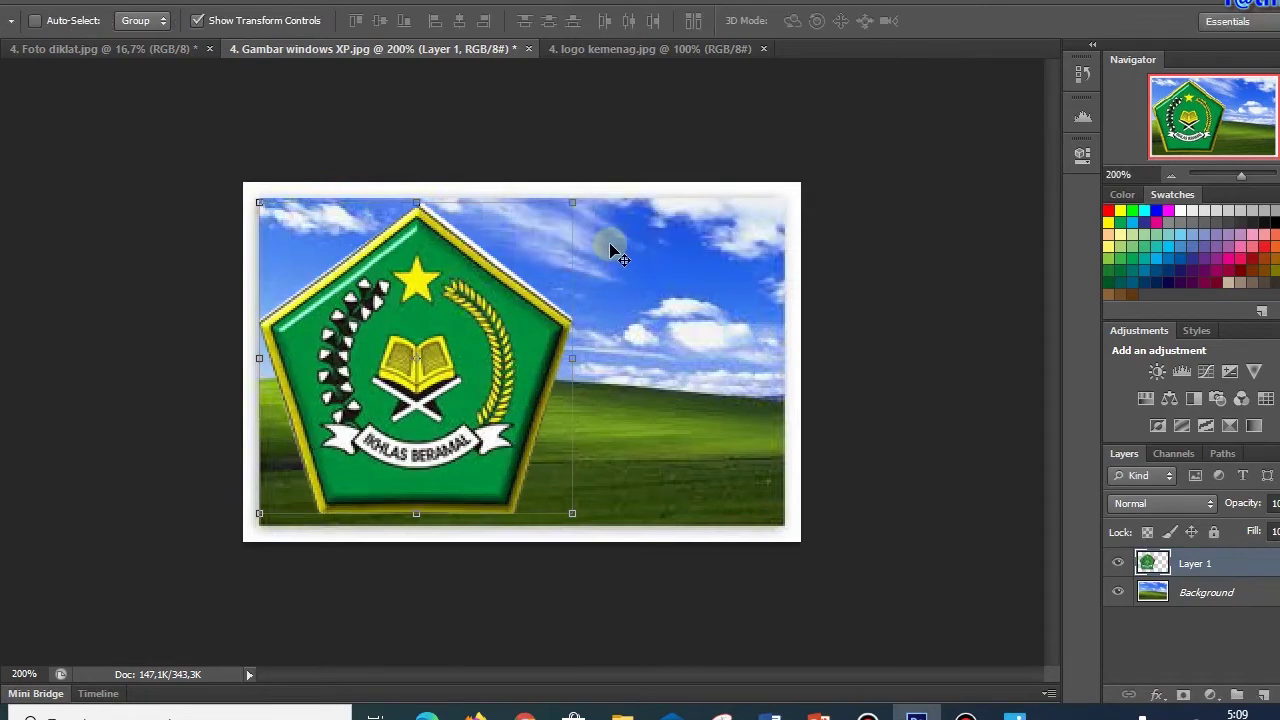
click(197, 20)
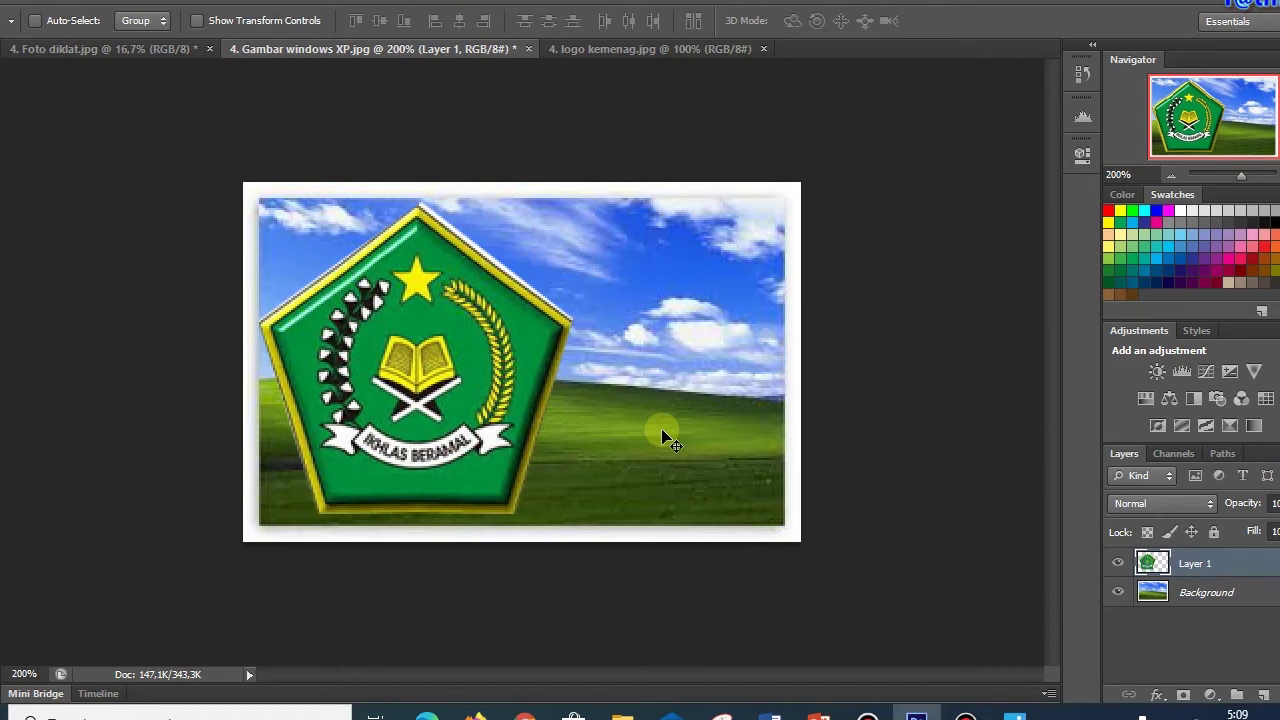
Step: Lower Layer 1's opacity so the logo becomes much more transparent
click(1278, 503)
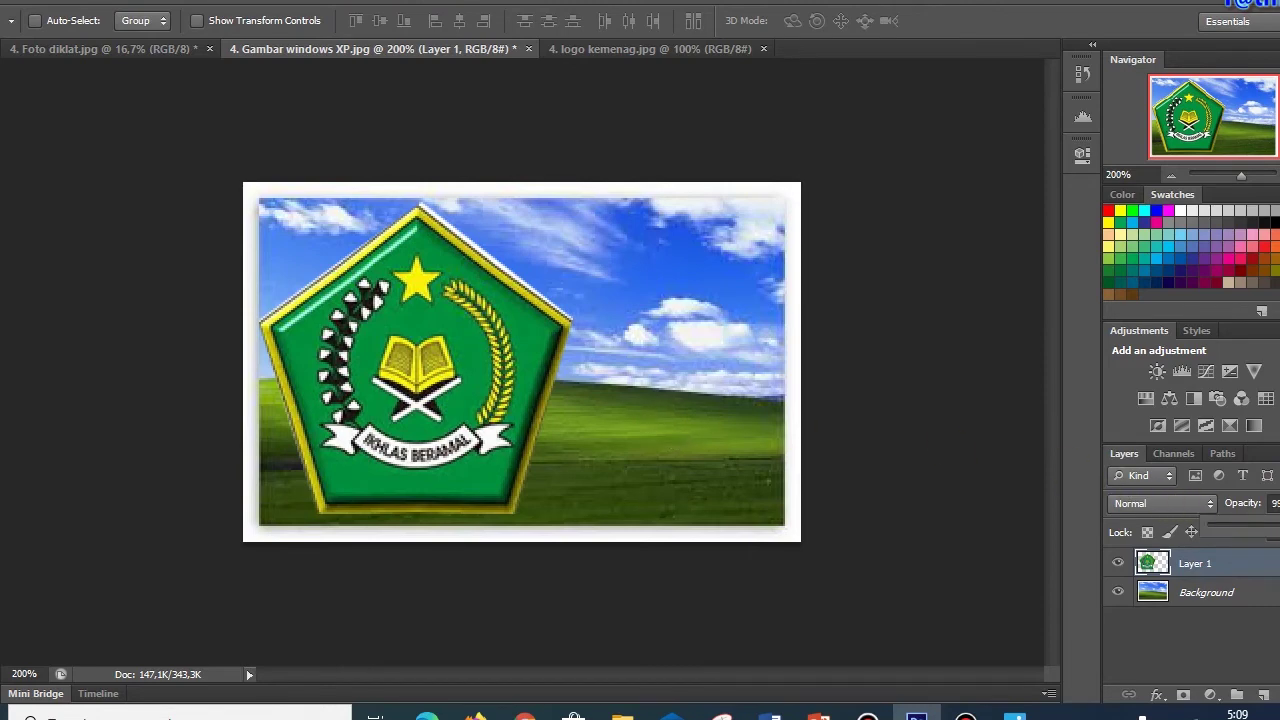
drag(1265, 531, 1247, 531)
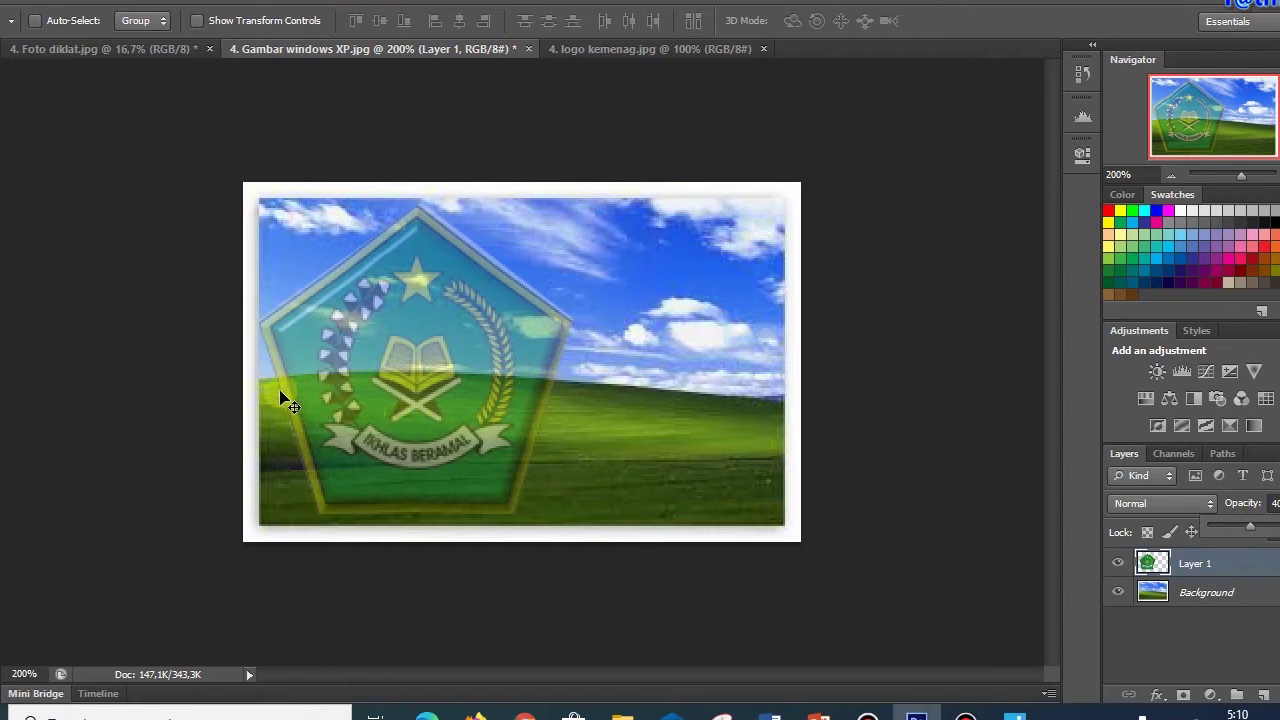
click(529, 474)
Step: Erase the logo's lower part below the green hill line
key(e)
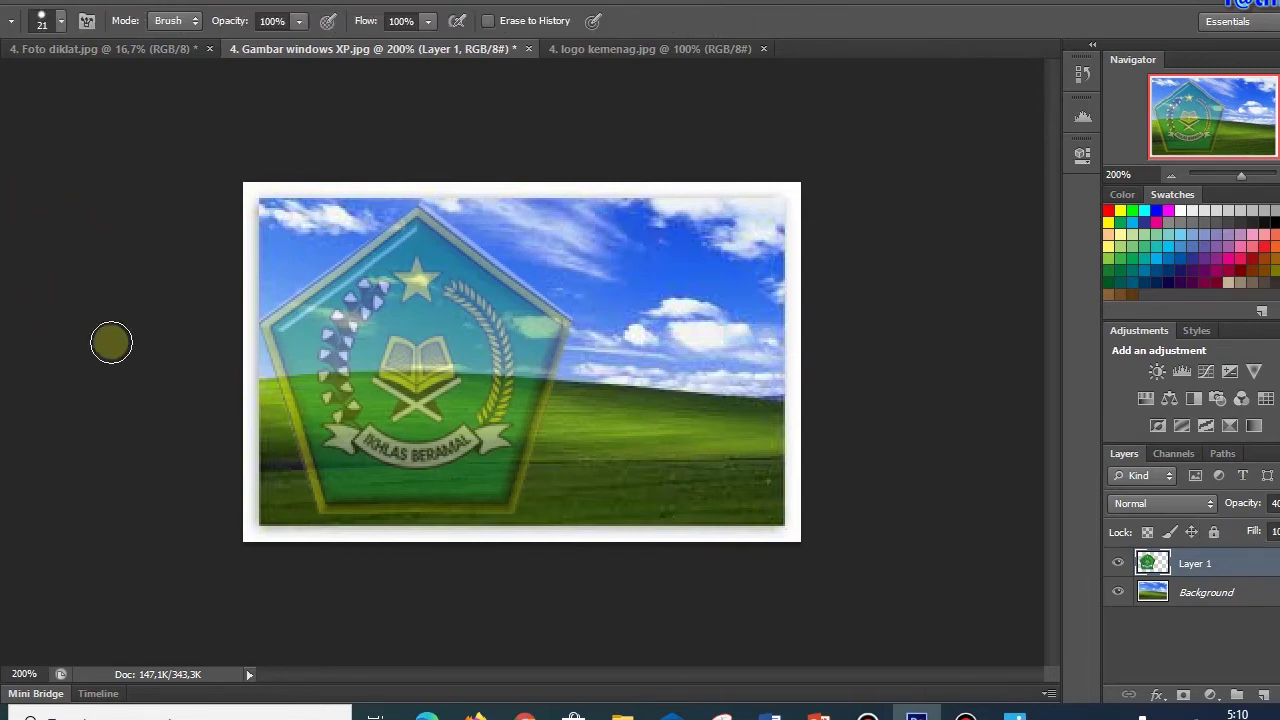
click(297, 508)
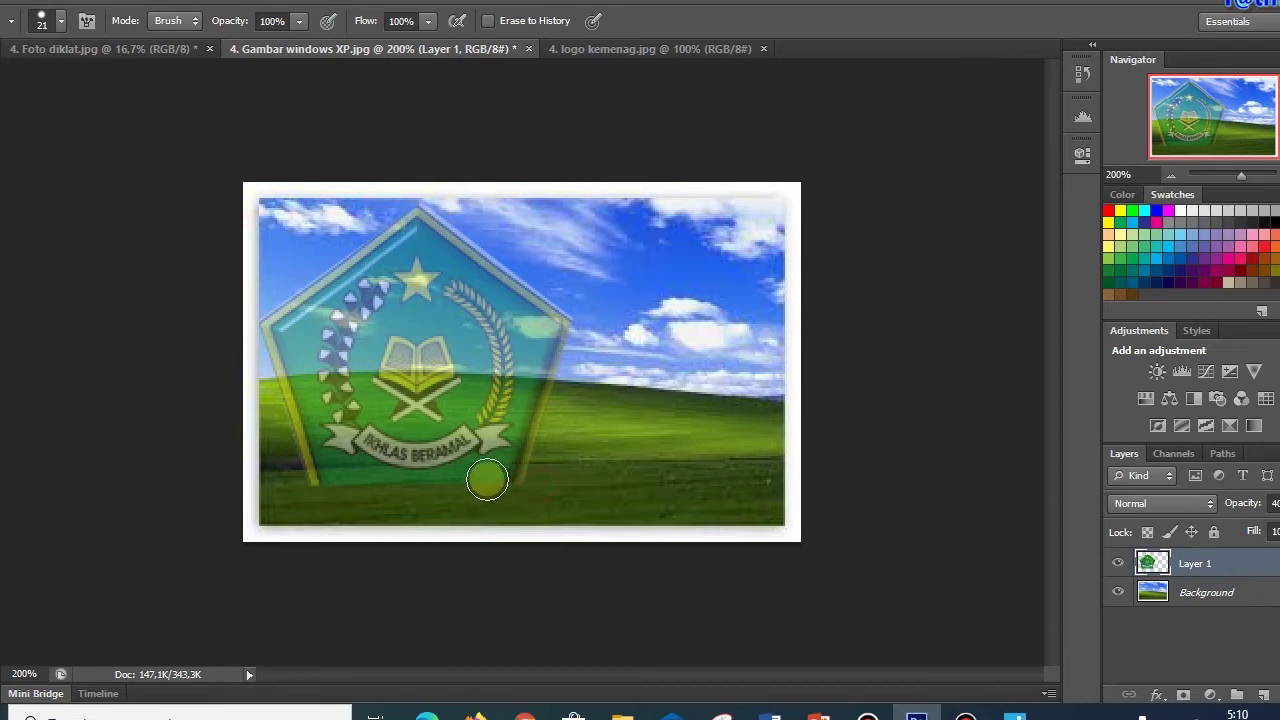
mouse_move(359, 475)
mouse_down()
mouse_move(546, 432)
mouse_move(286, 418)
mouse_move(352, 395)
mouse_move(537, 402)
mouse_move(457, 386)
mouse_move(340, 431)
mouse_move(391, 451)
mouse_up()
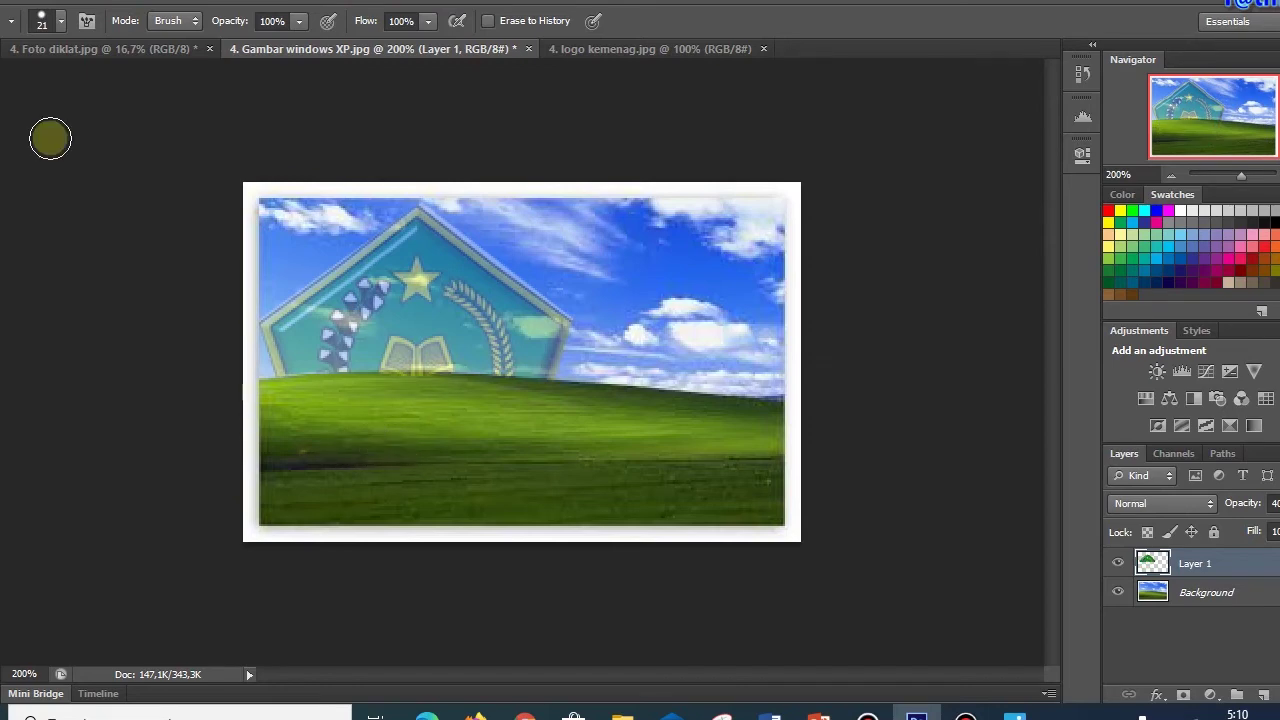
key(v)
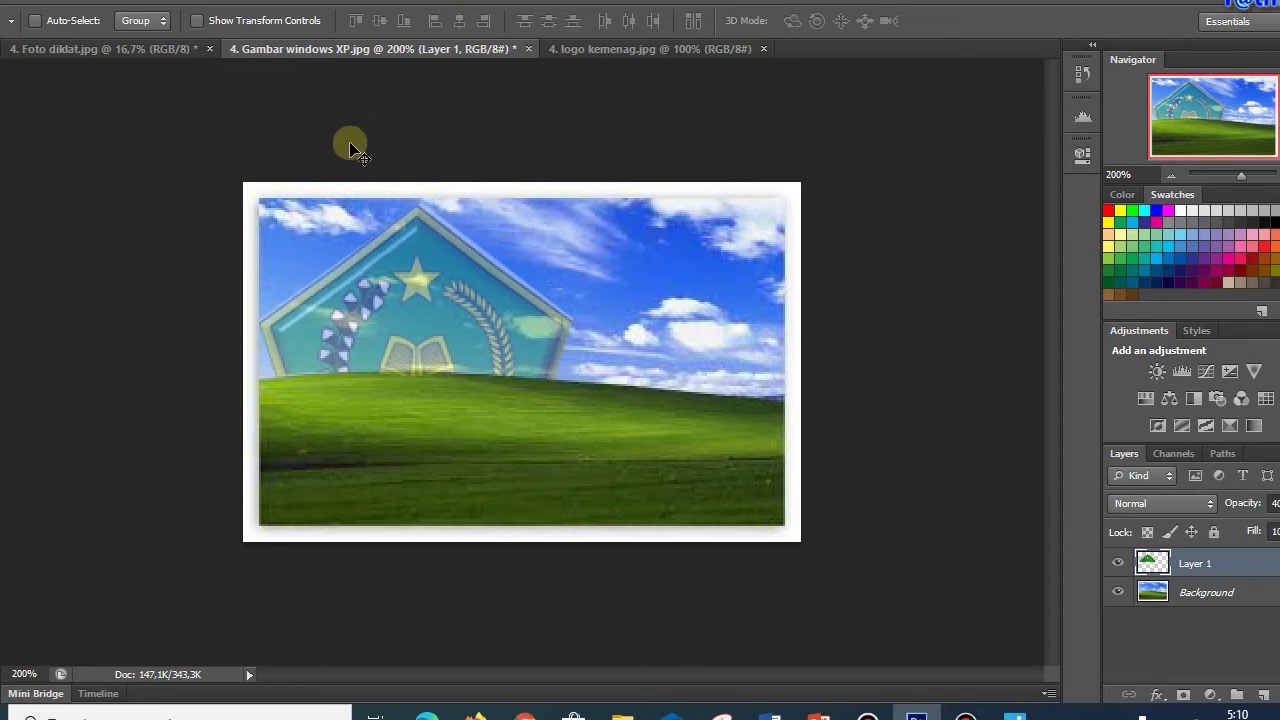
click(198, 21)
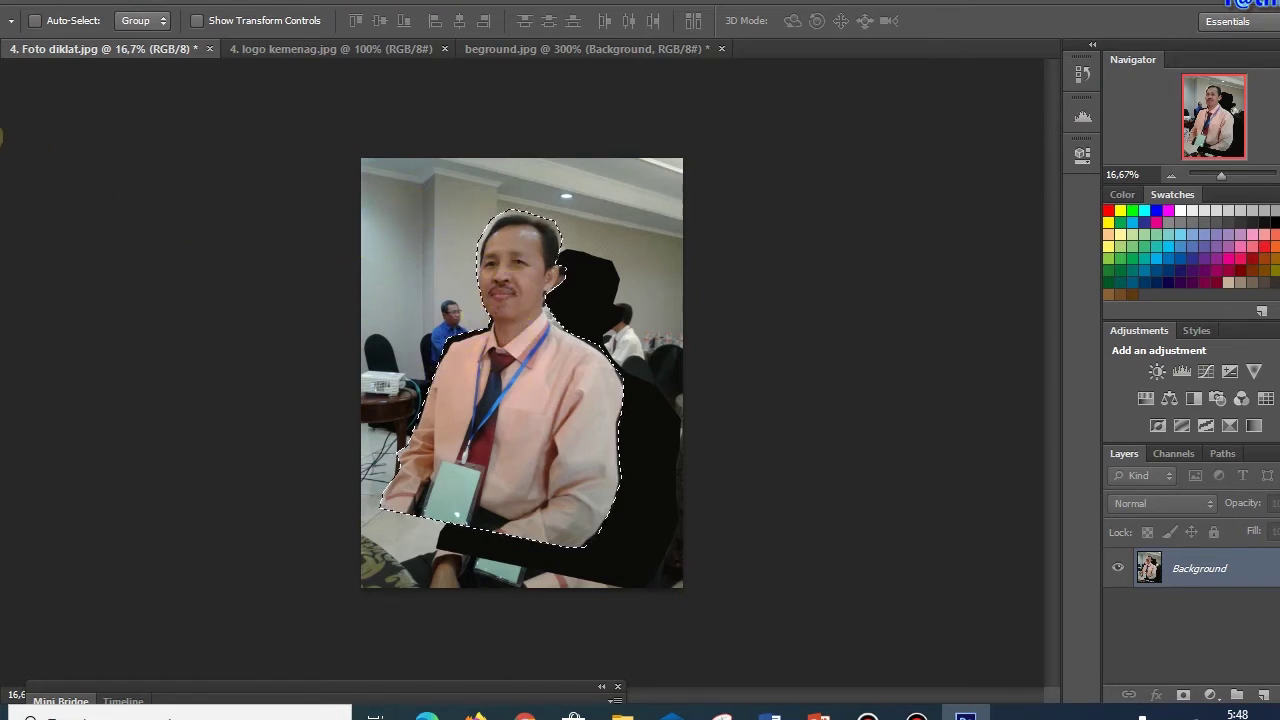
Step: Drag the cut-out man into beground.jpg, shrink him onto the right side, and fade Layer 3
drag(498, 405, 563, 53)
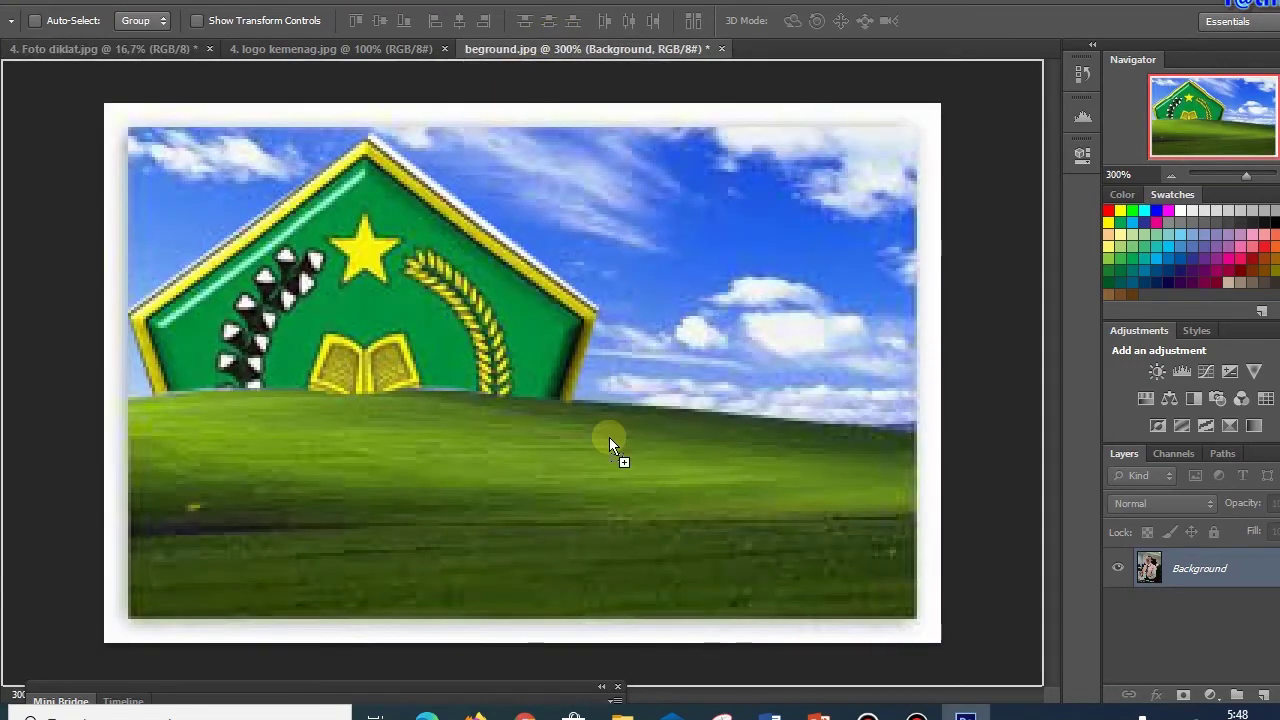
drag(563, 53, 609, 437)
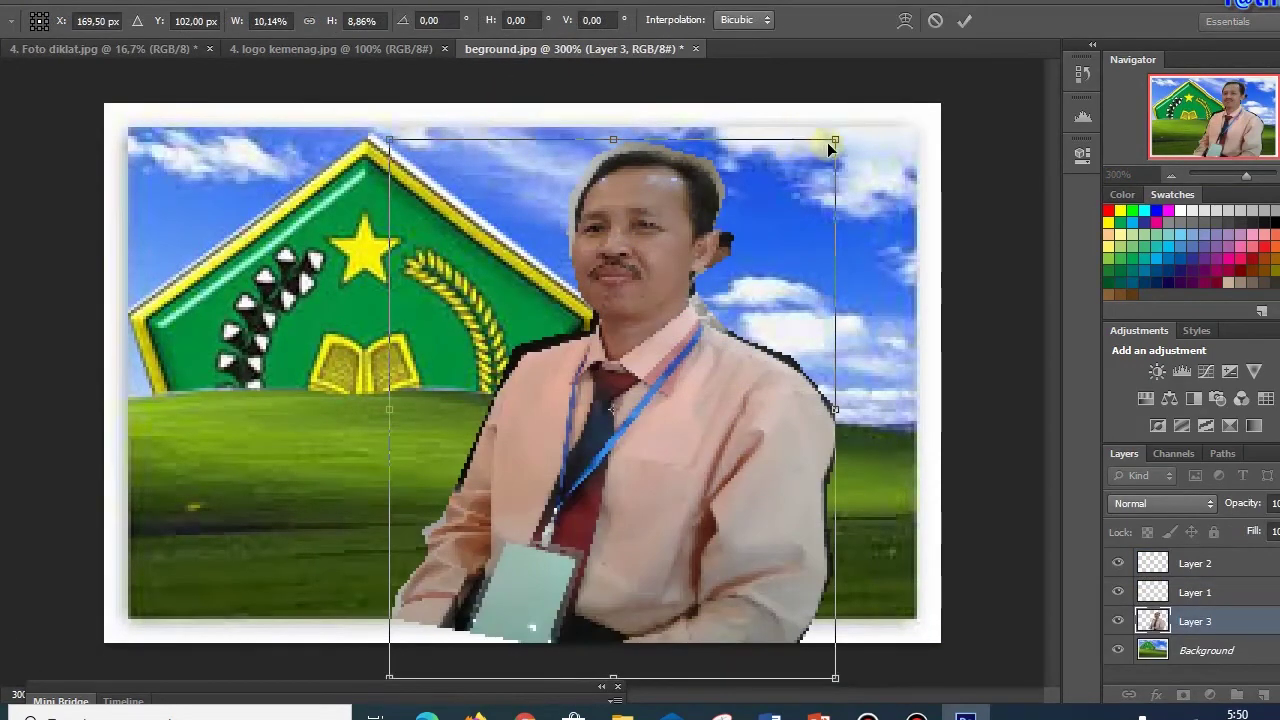
drag(834, 138, 766, 222)
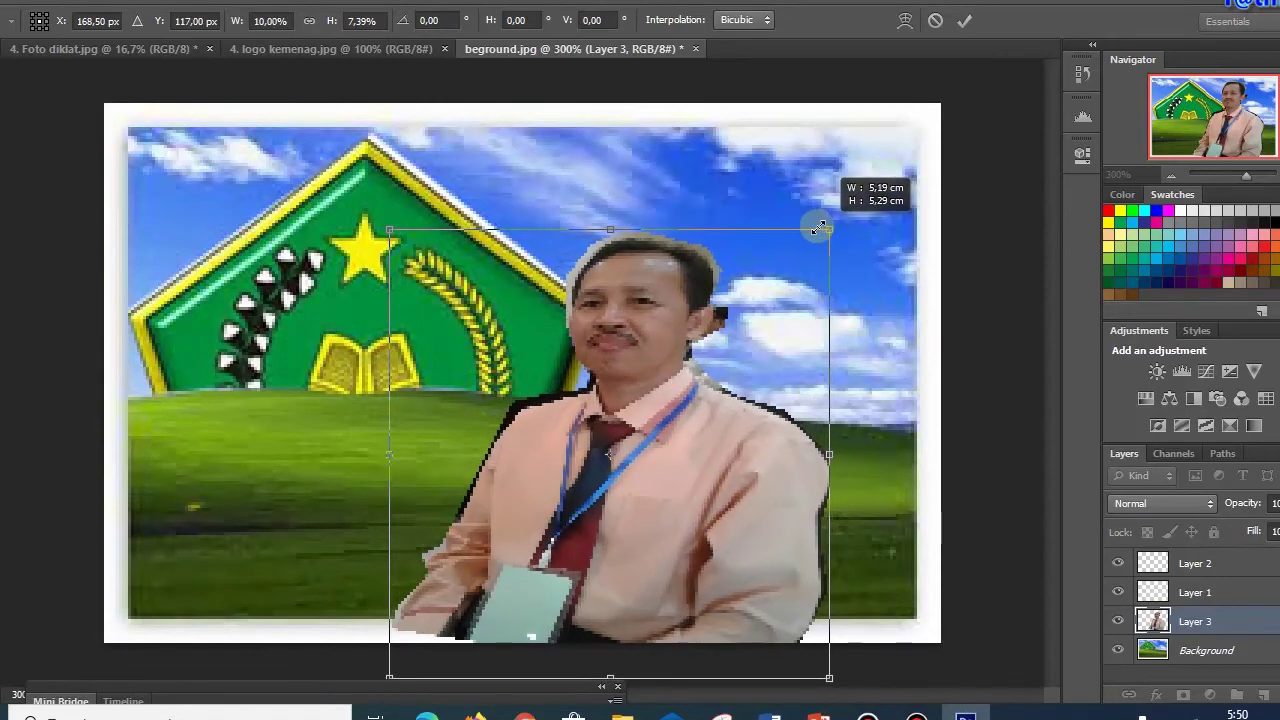
drag(750, 440, 892, 345)
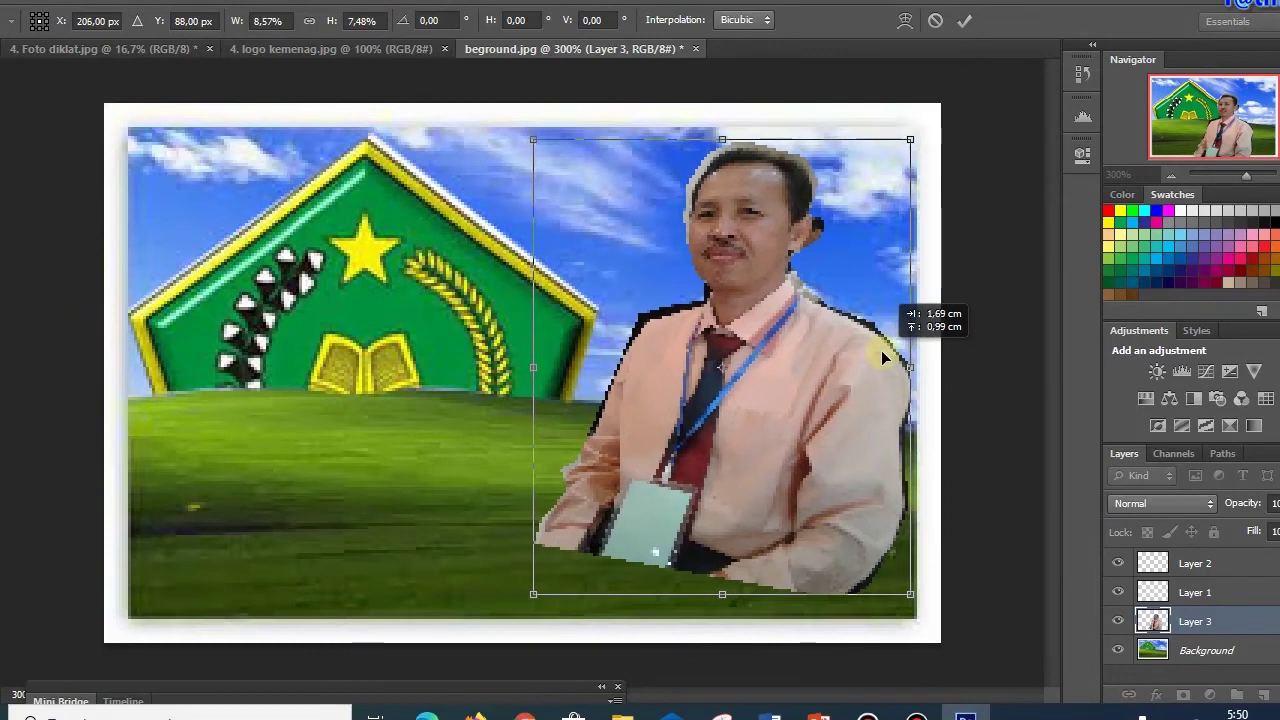
drag(892, 345, 886, 357)
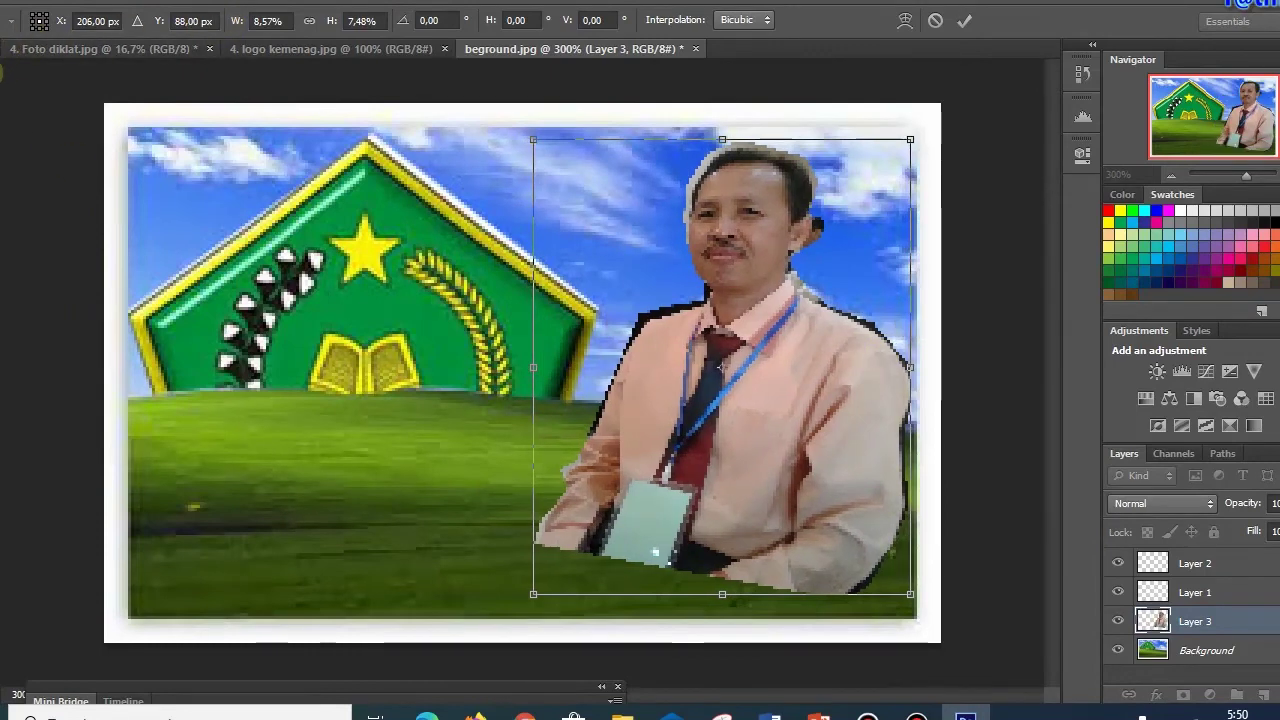
click(2, 45)
click(508, 272)
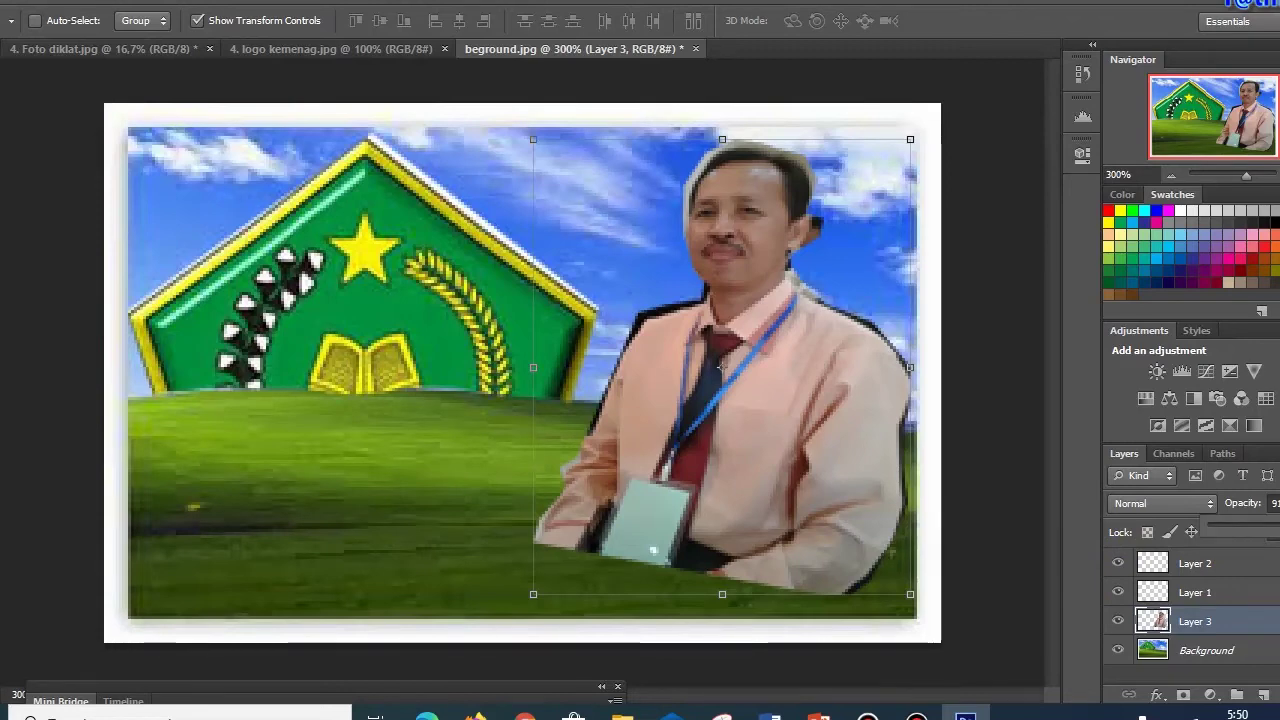
drag(1251, 528, 1258, 528)
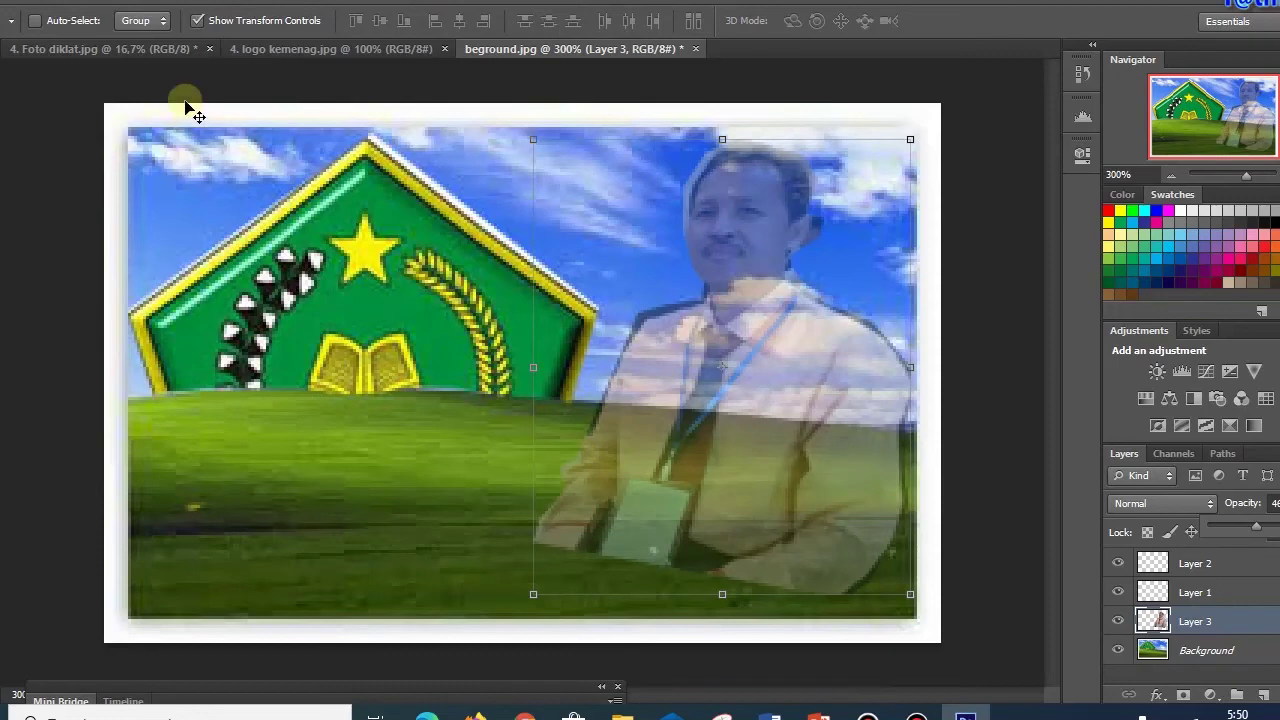
Step: Erase the man's body below the hill line, then raise Layer 3 to about 83% opacity
click(196, 20)
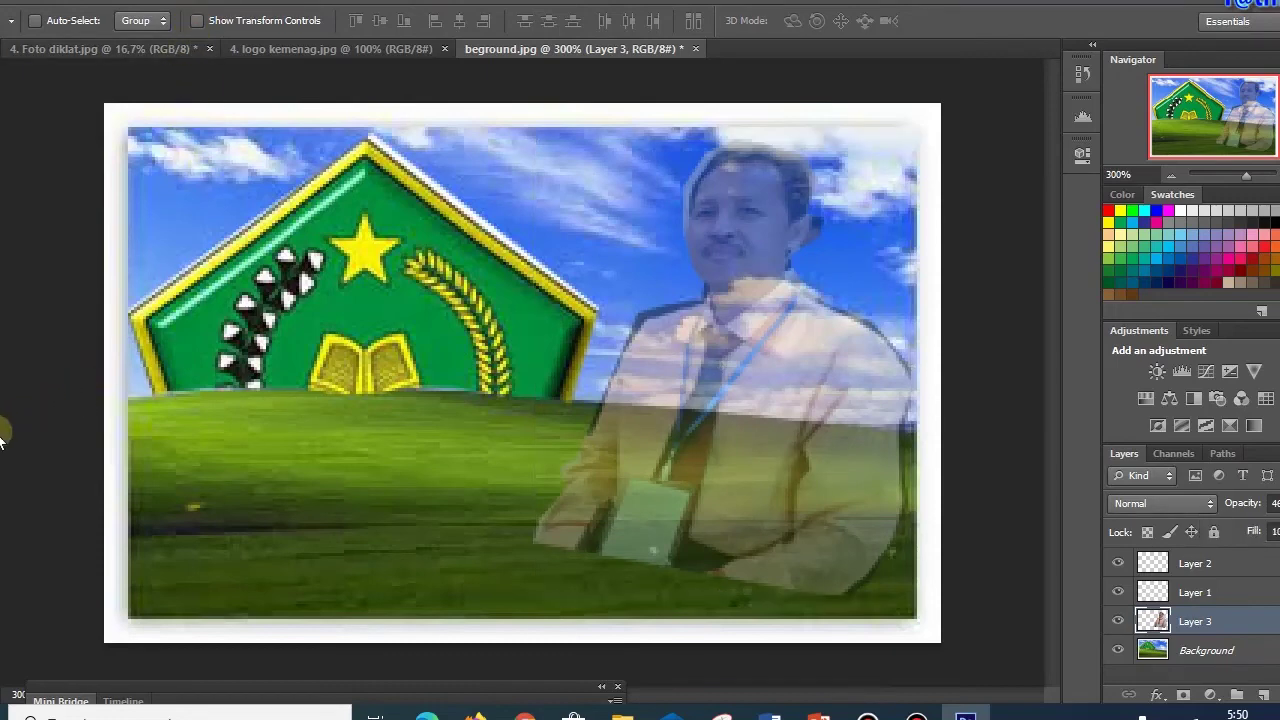
key(e)
drag(651, 551, 537, 530)
mouse_move(832, 568)
mouse_down()
mouse_move(920, 540)
mouse_move(609, 509)
mouse_move(575, 480)
mouse_move(737, 466)
mouse_move(943, 480)
mouse_move(889, 463)
mouse_move(614, 443)
mouse_move(905, 461)
mouse_up()
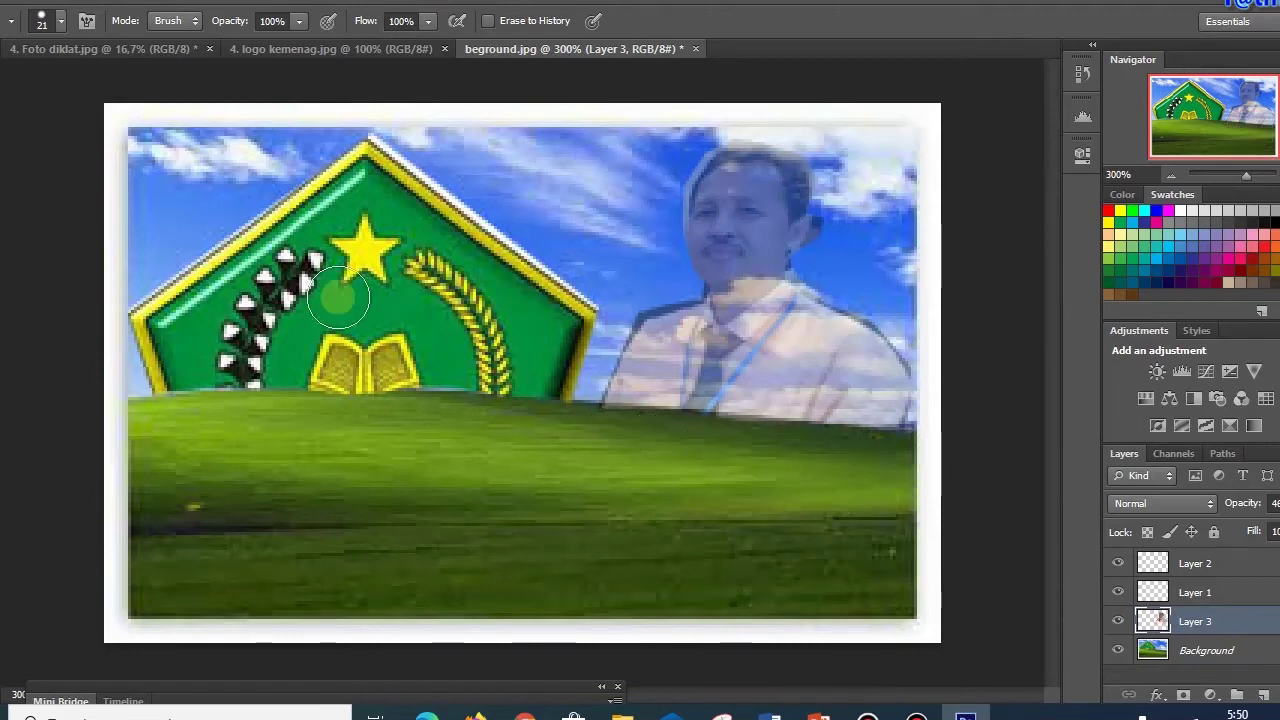
key(v)
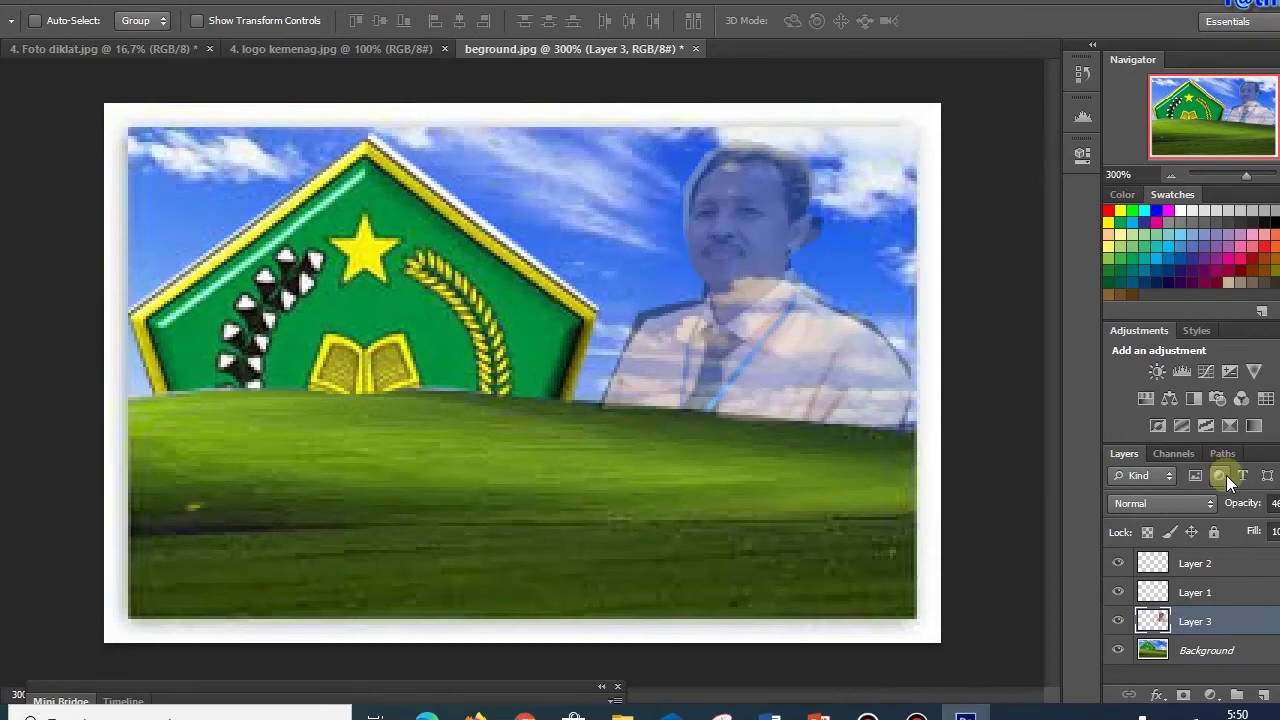
drag(1245, 530, 1279, 530)
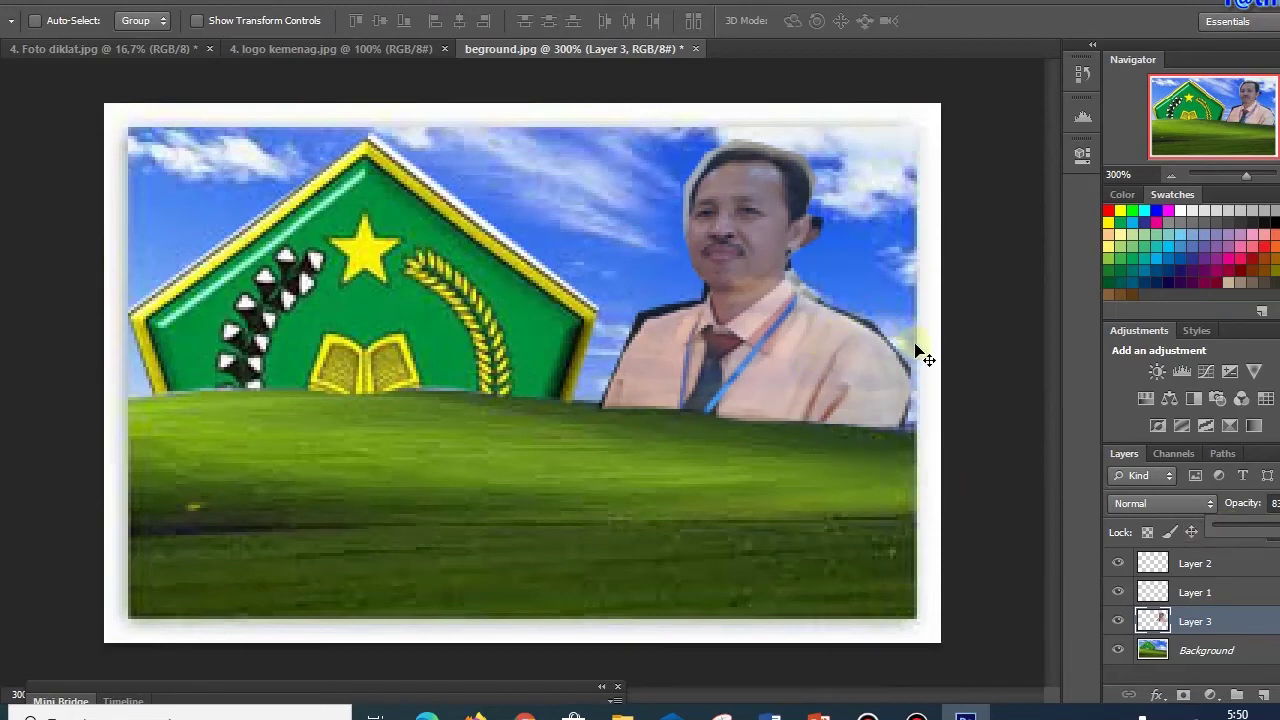
click(18, 168)
Step: Set the Eraser brush size to 9 px
click(2, 343)
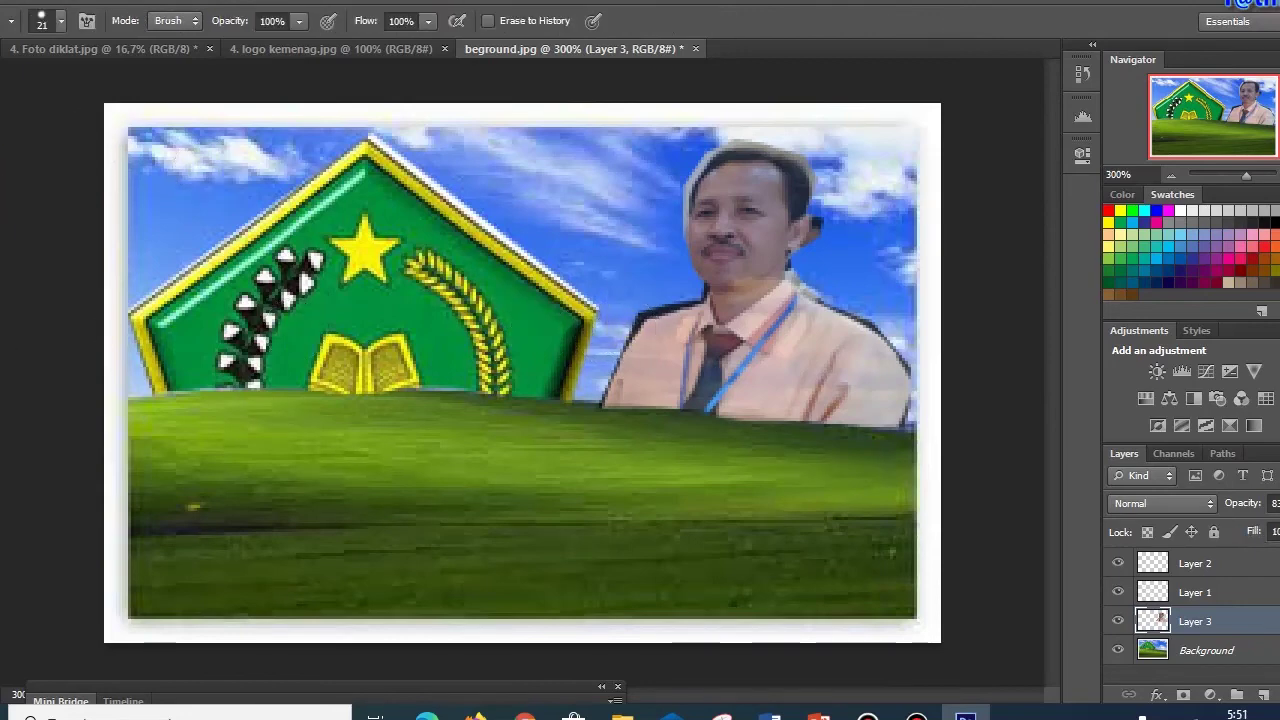
click(60, 20)
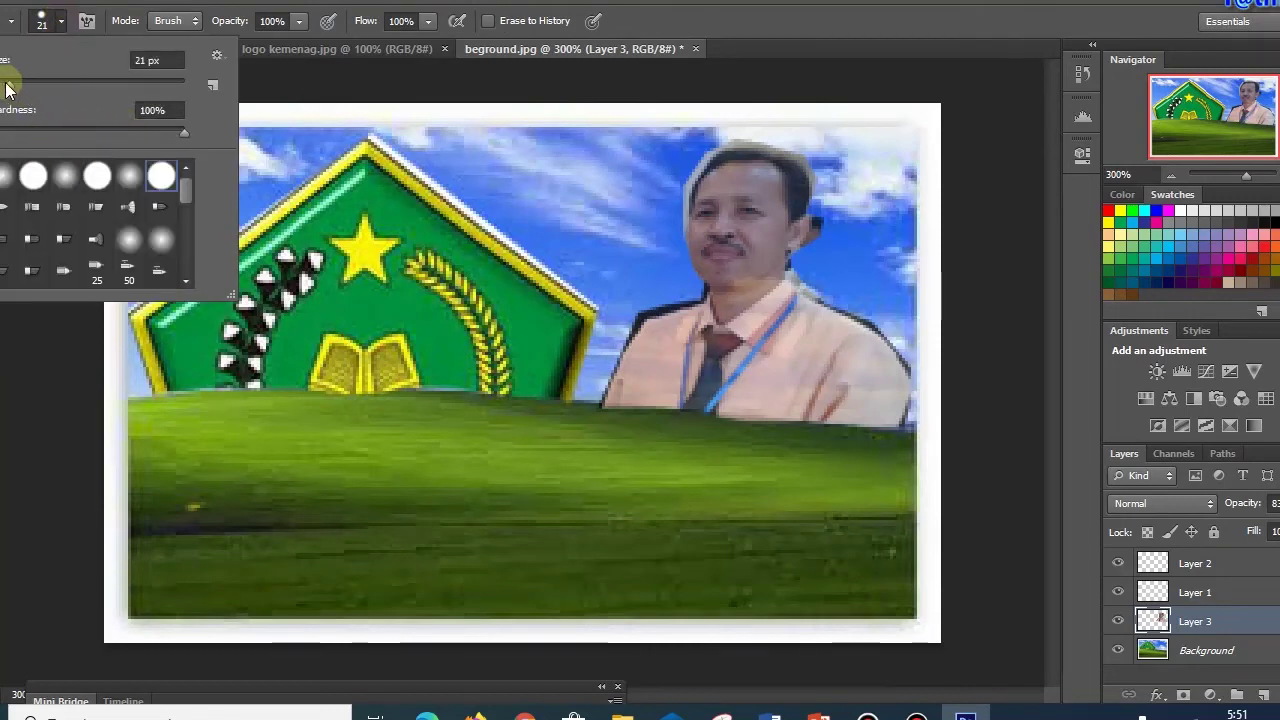
drag(6, 84, 3, 84)
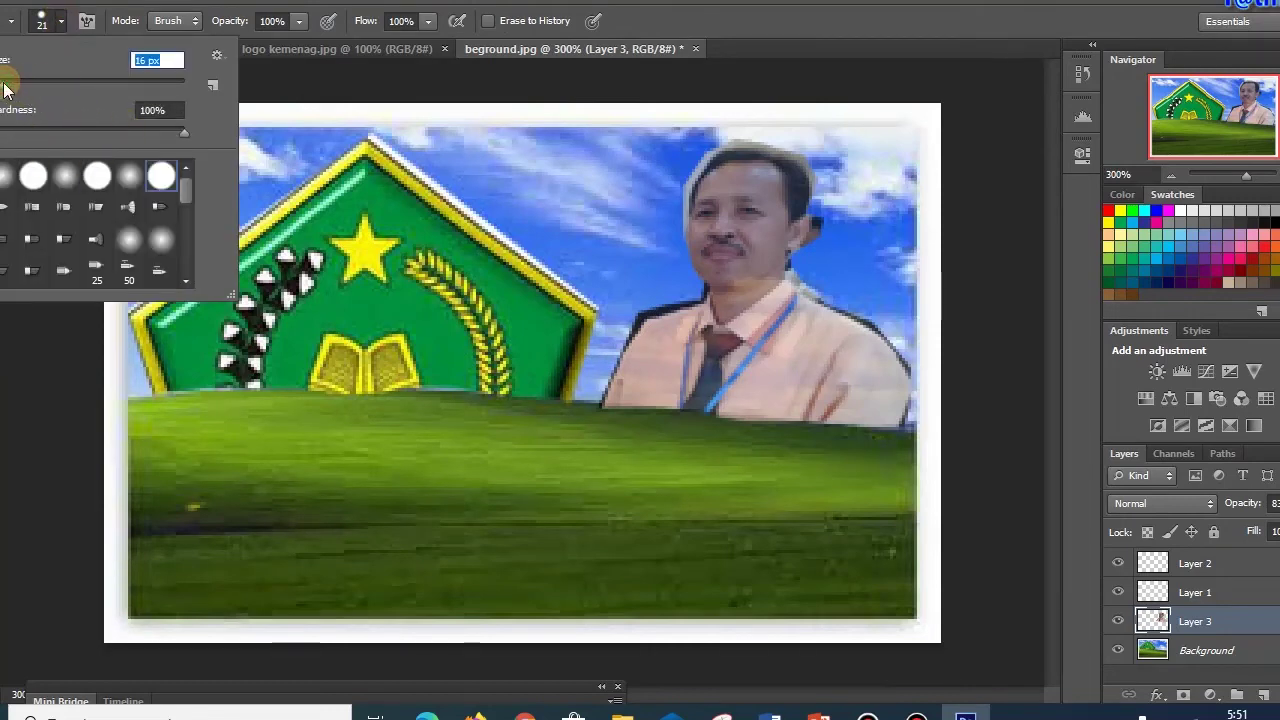
click(805, 265)
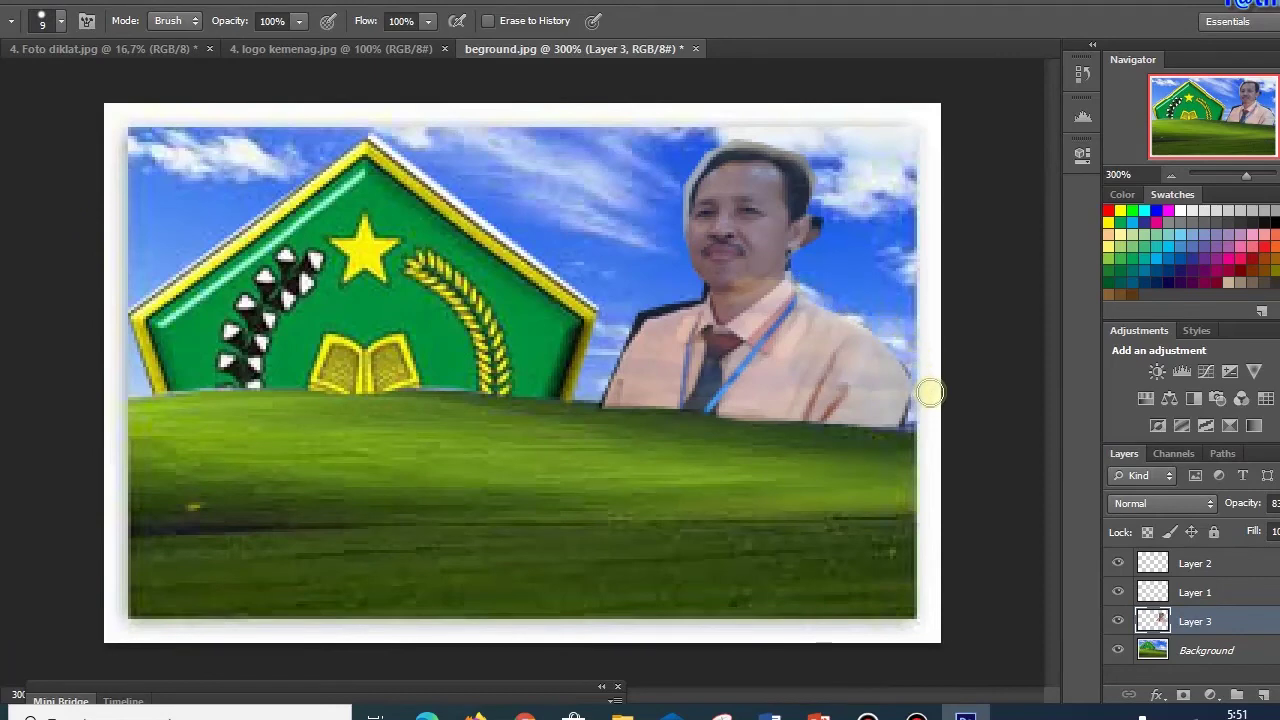
Step: Erase the dark fringe around the man's head and shoulder
click(833, 201)
drag(830, 224, 819, 248)
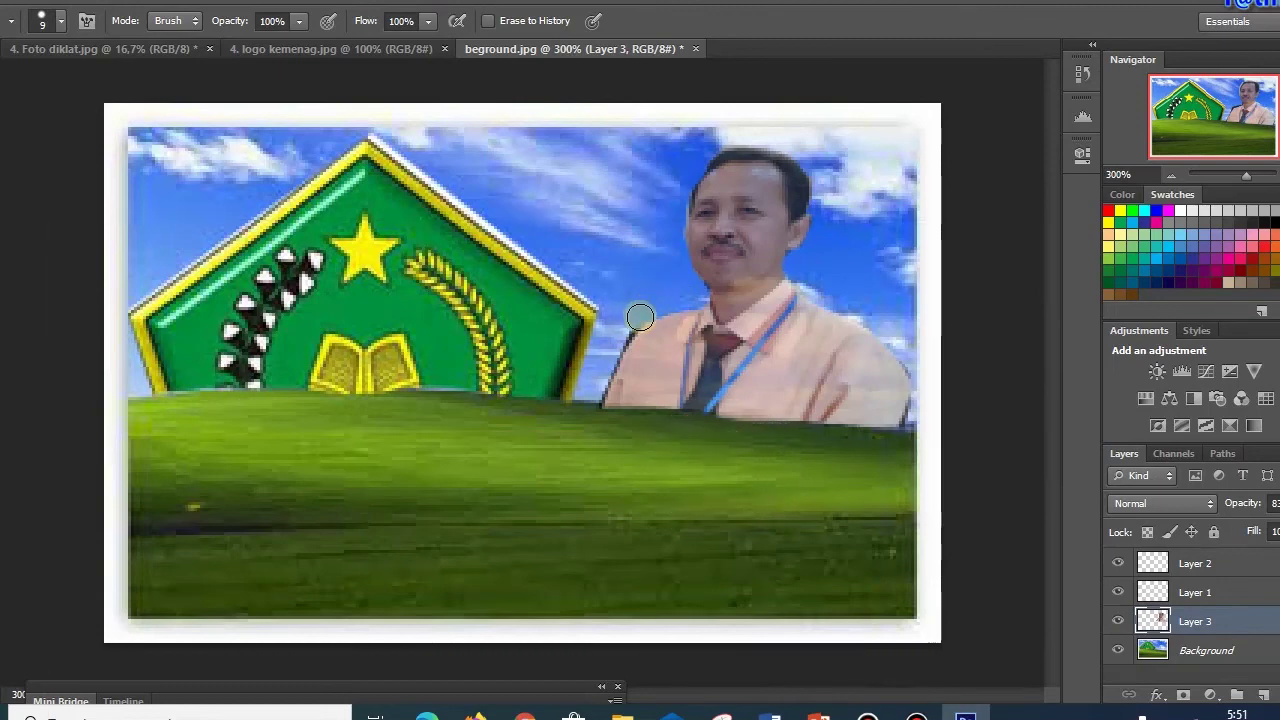
drag(627, 329, 614, 422)
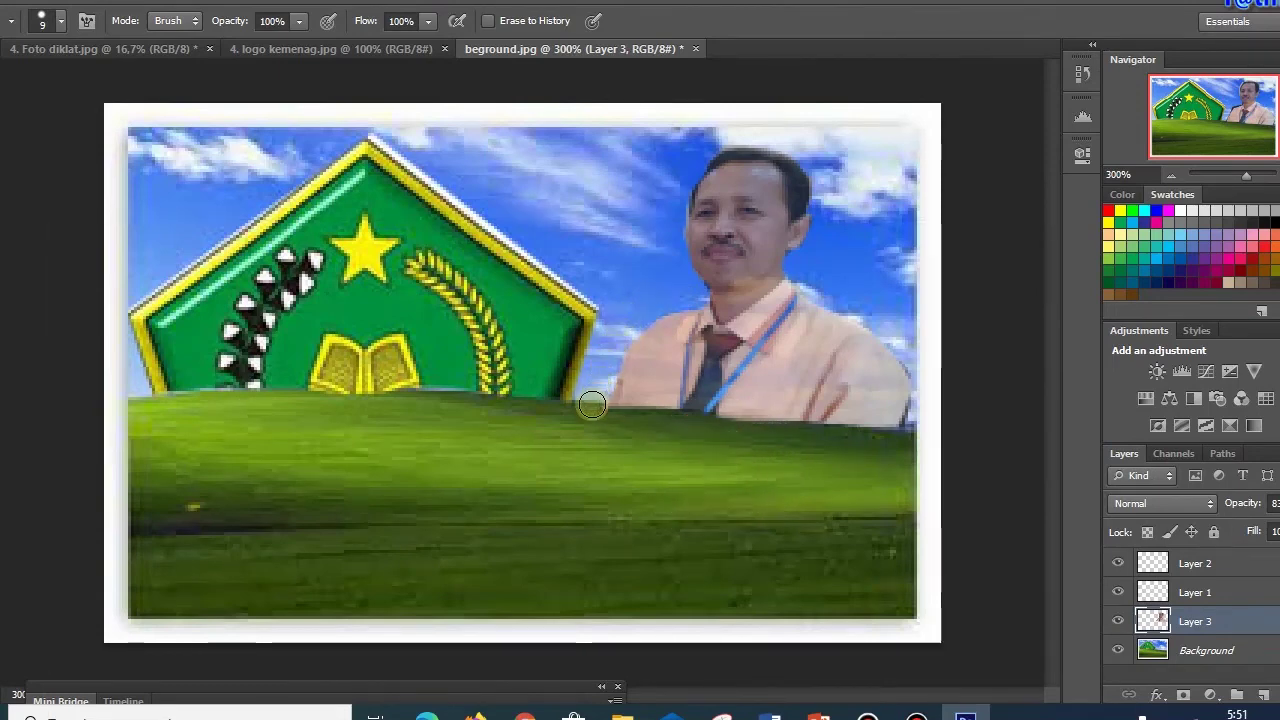
click(924, 450)
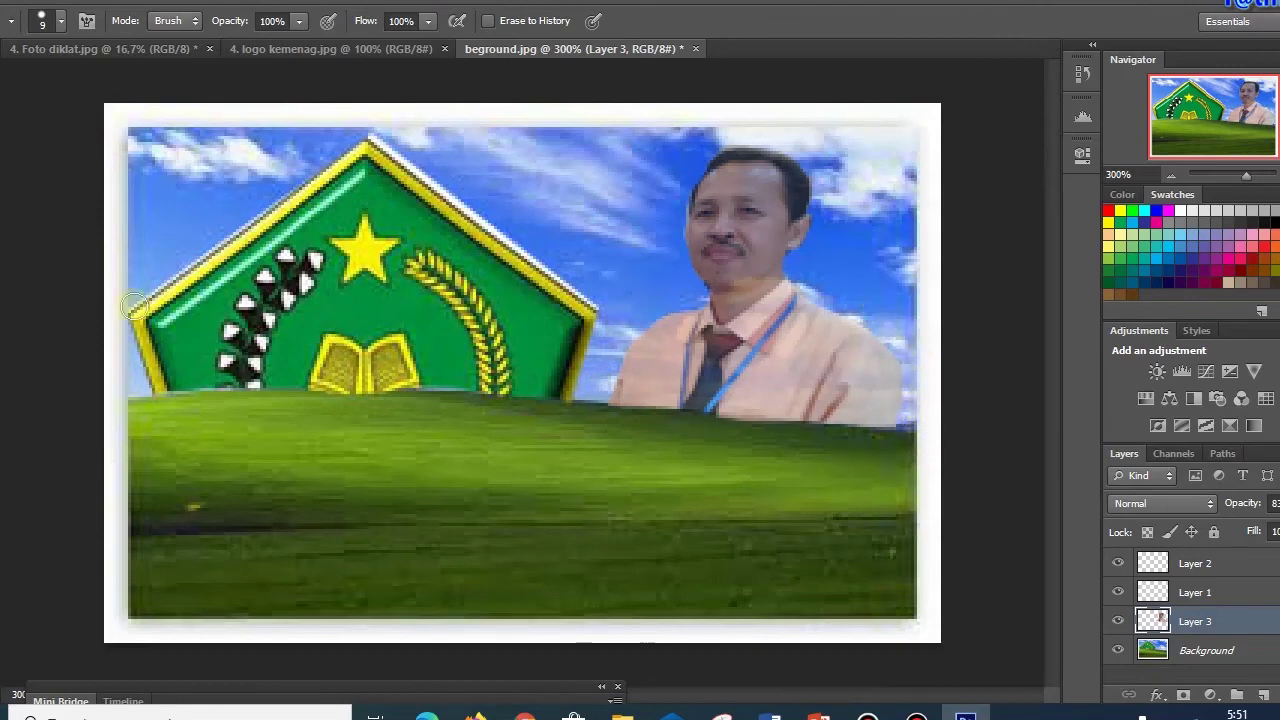
key(v)
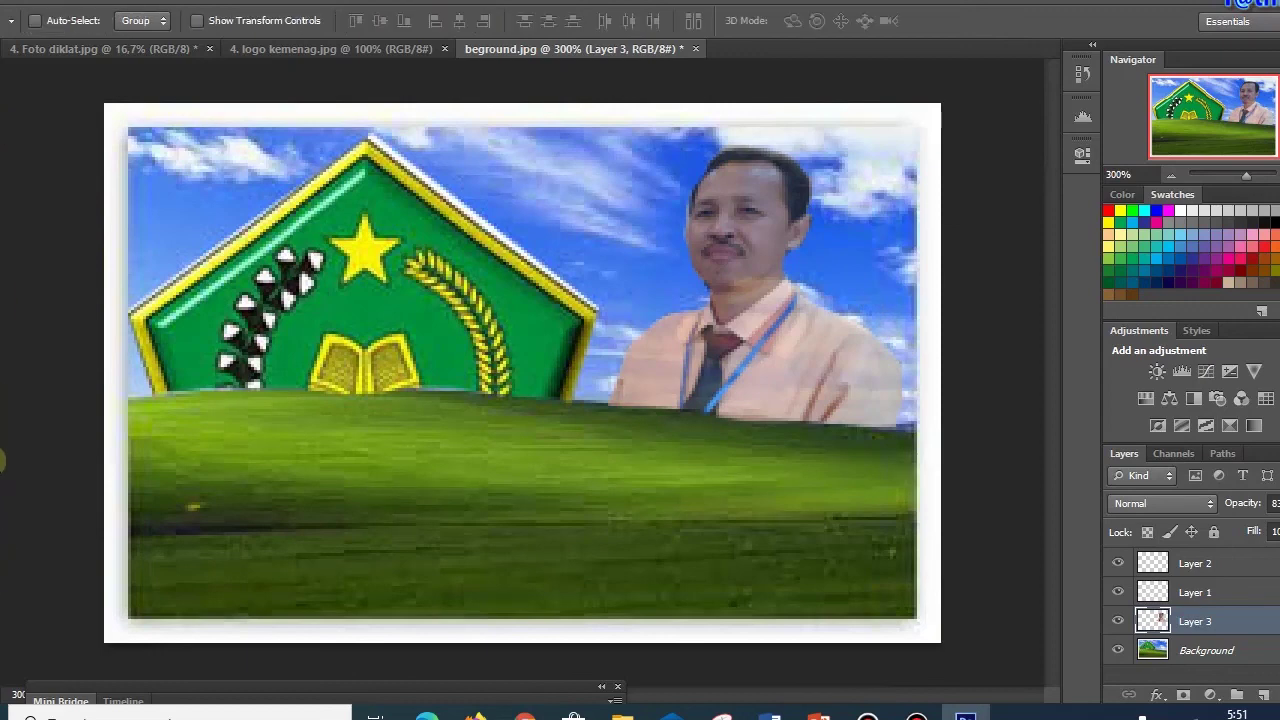
Step: Blur the man's face and hair with the Blur tool at 50% strength
key(r)
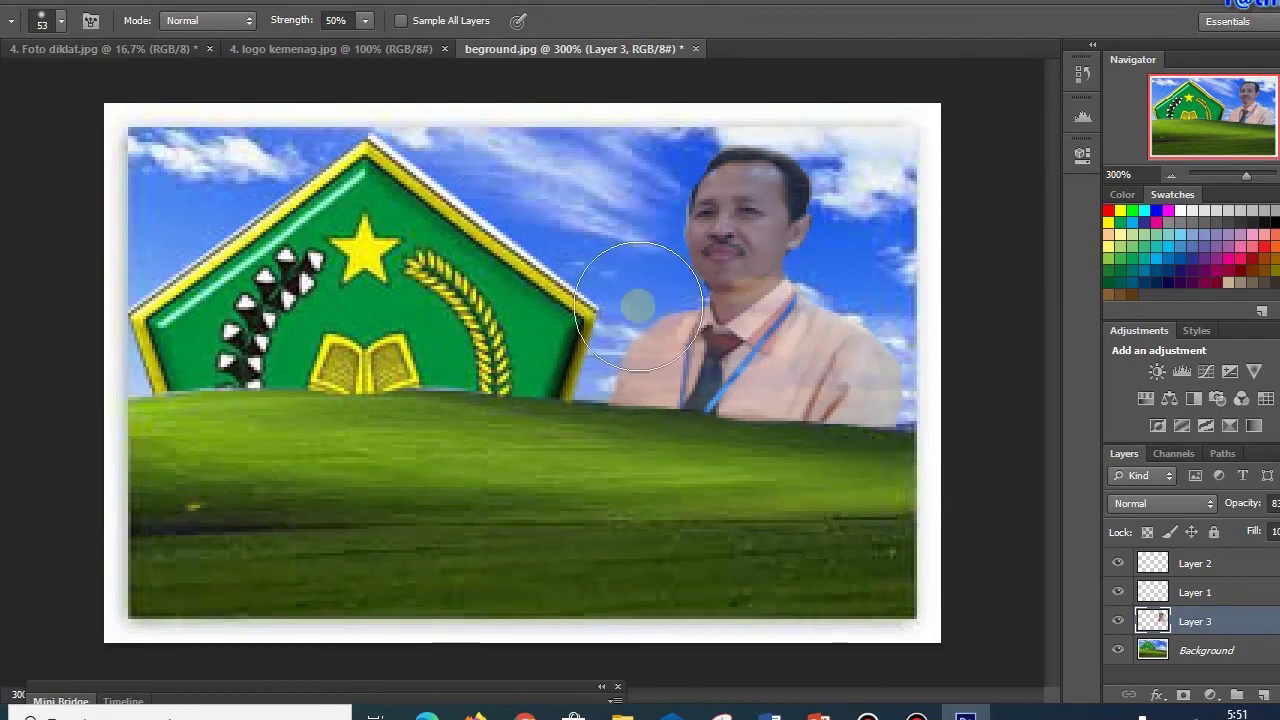
mouse_move(649, 224)
mouse_down()
mouse_move(634, 214)
mouse_move(686, 143)
mouse_move(757, 143)
mouse_move(799, 224)
mouse_move(857, 277)
mouse_move(897, 343)
mouse_move(811, 263)
mouse_move(934, 436)
mouse_up()
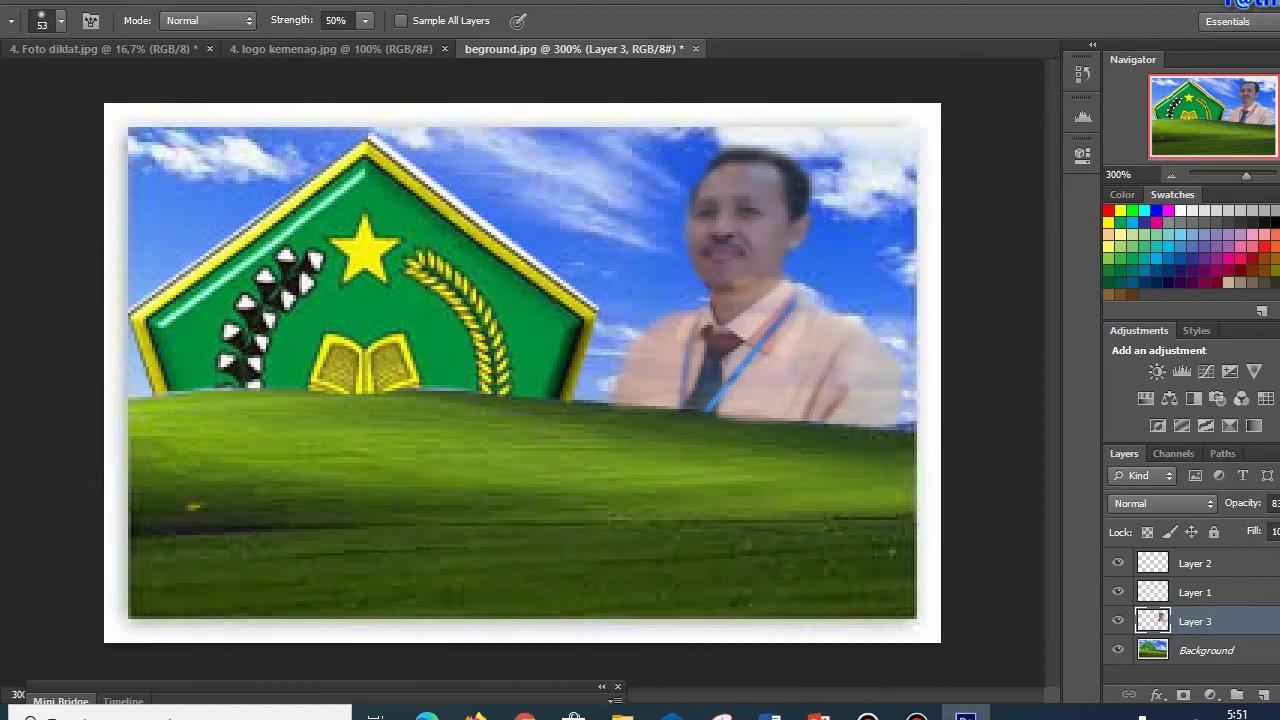
key(v)
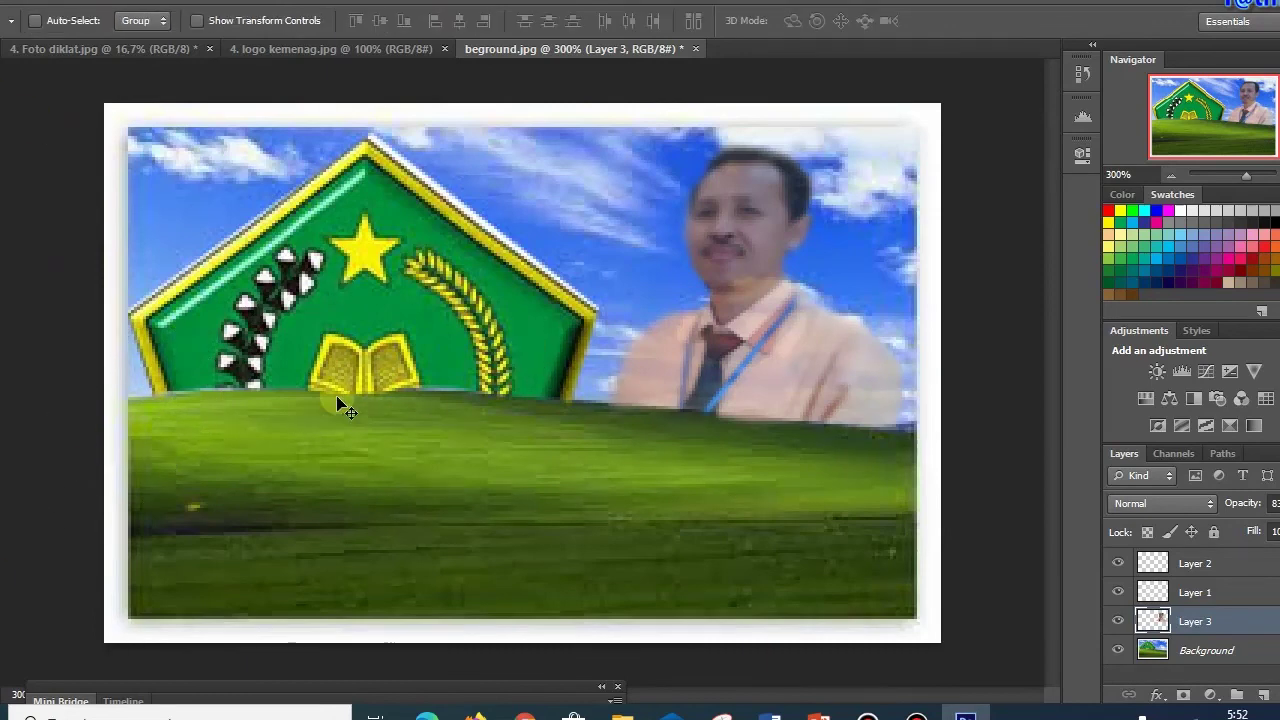